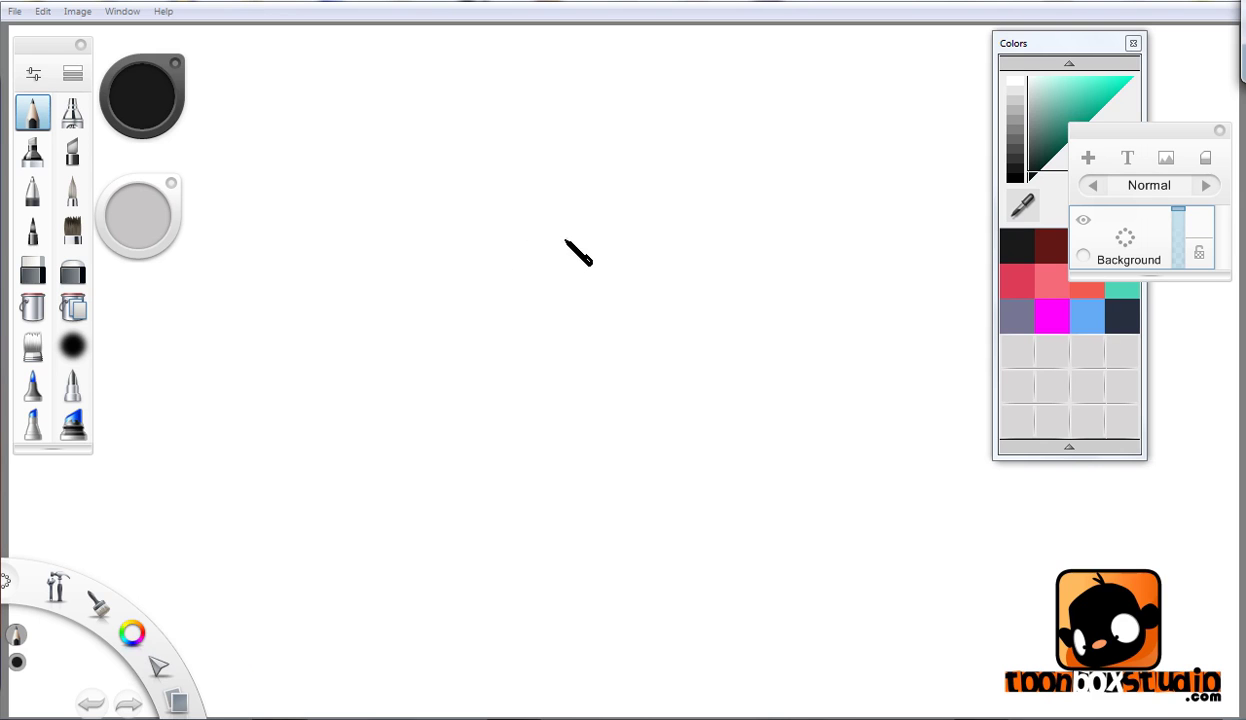
Check the default canvas size and resolution settings in the preferences
left_click(43, 11)
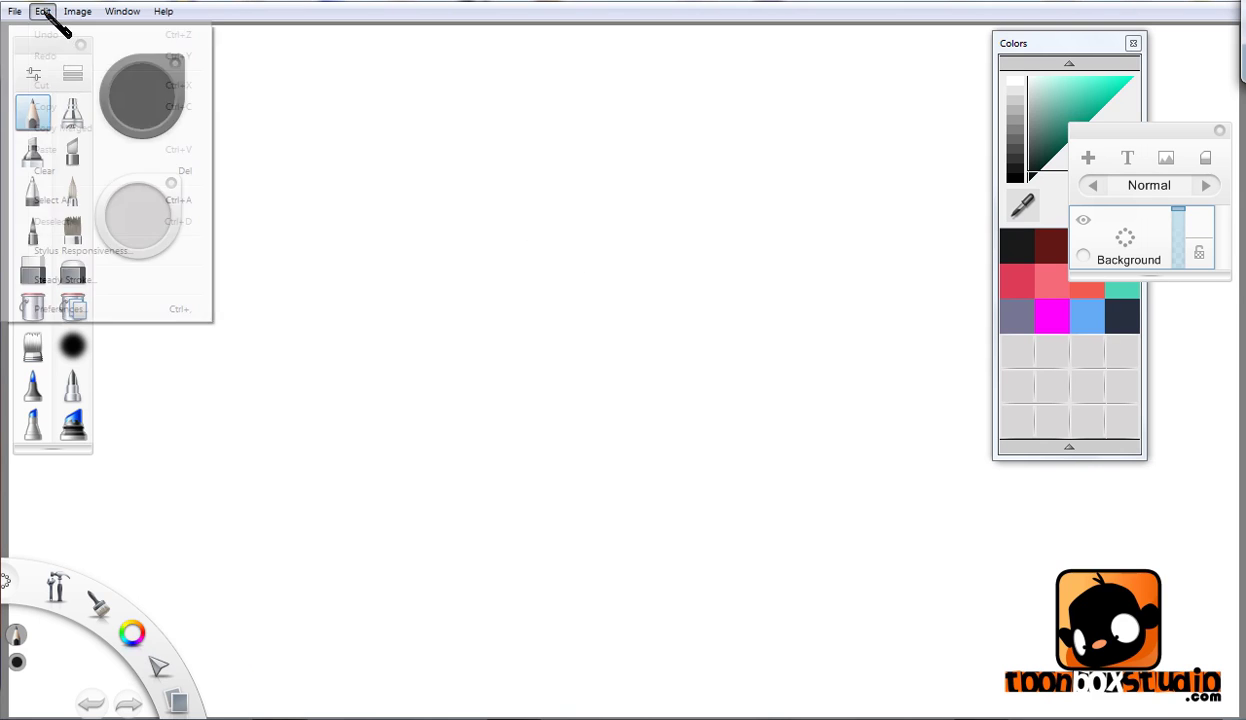
left_click(72, 310)
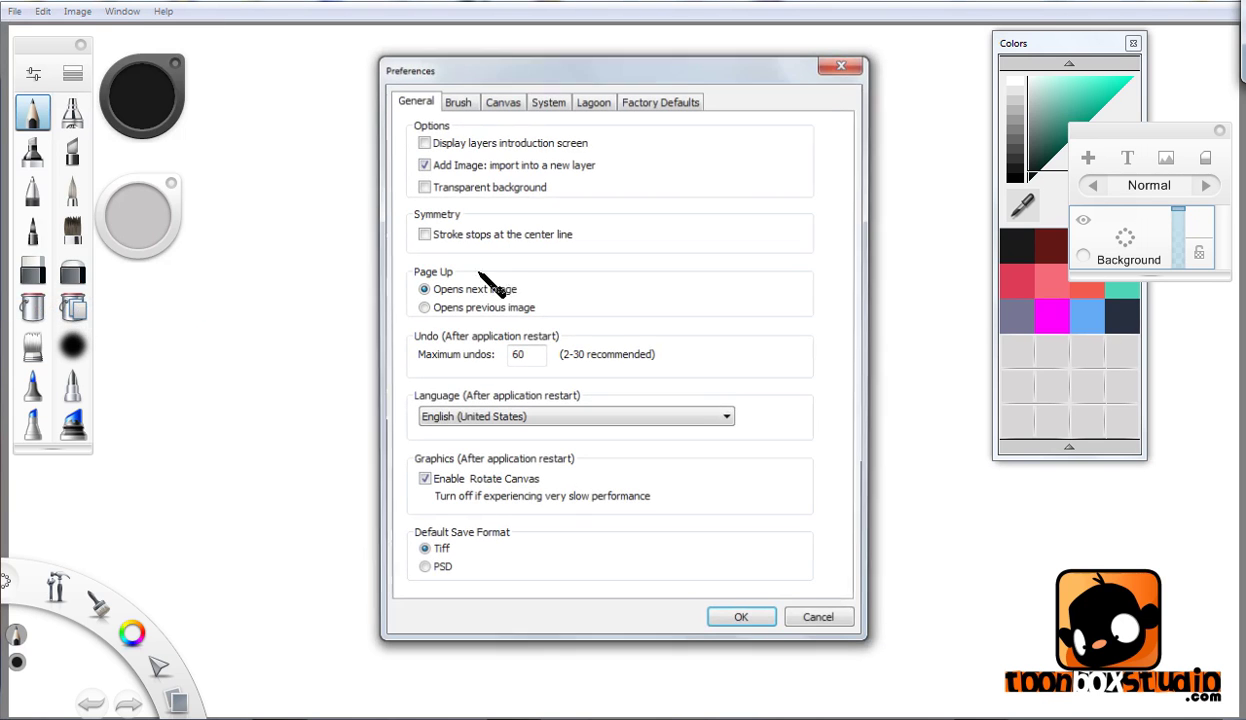
left_click(508, 102)
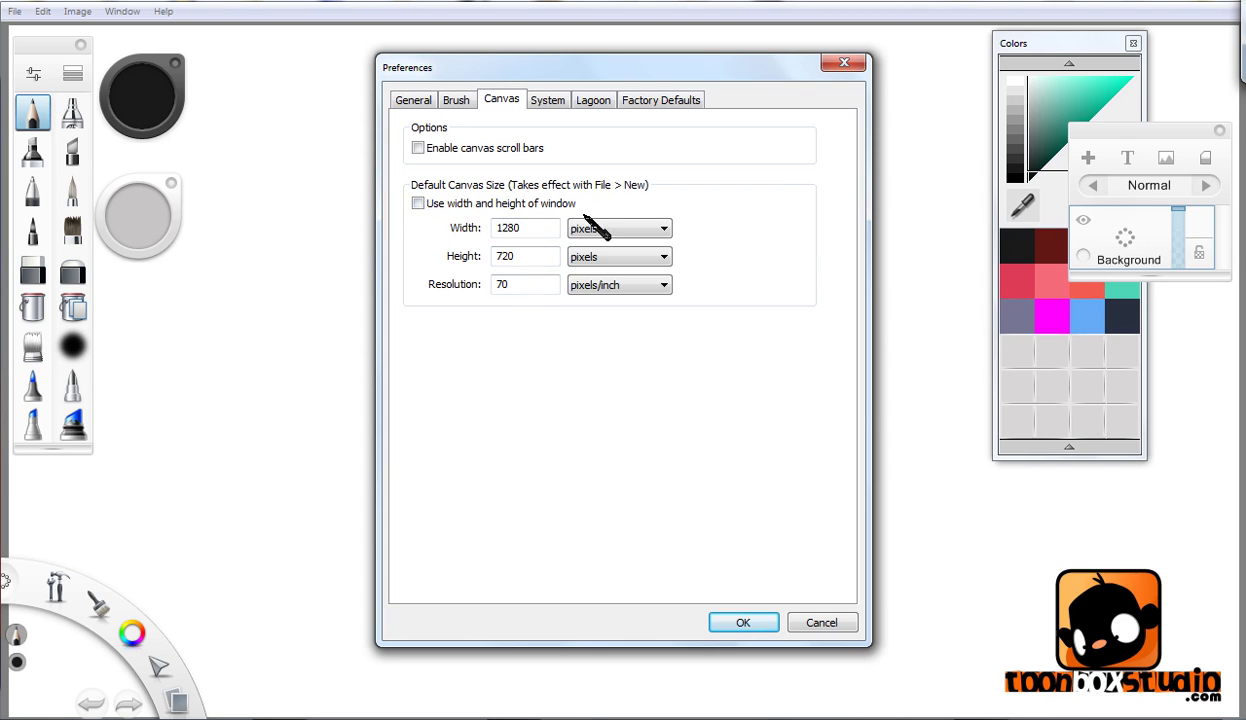
left_click(745, 624)
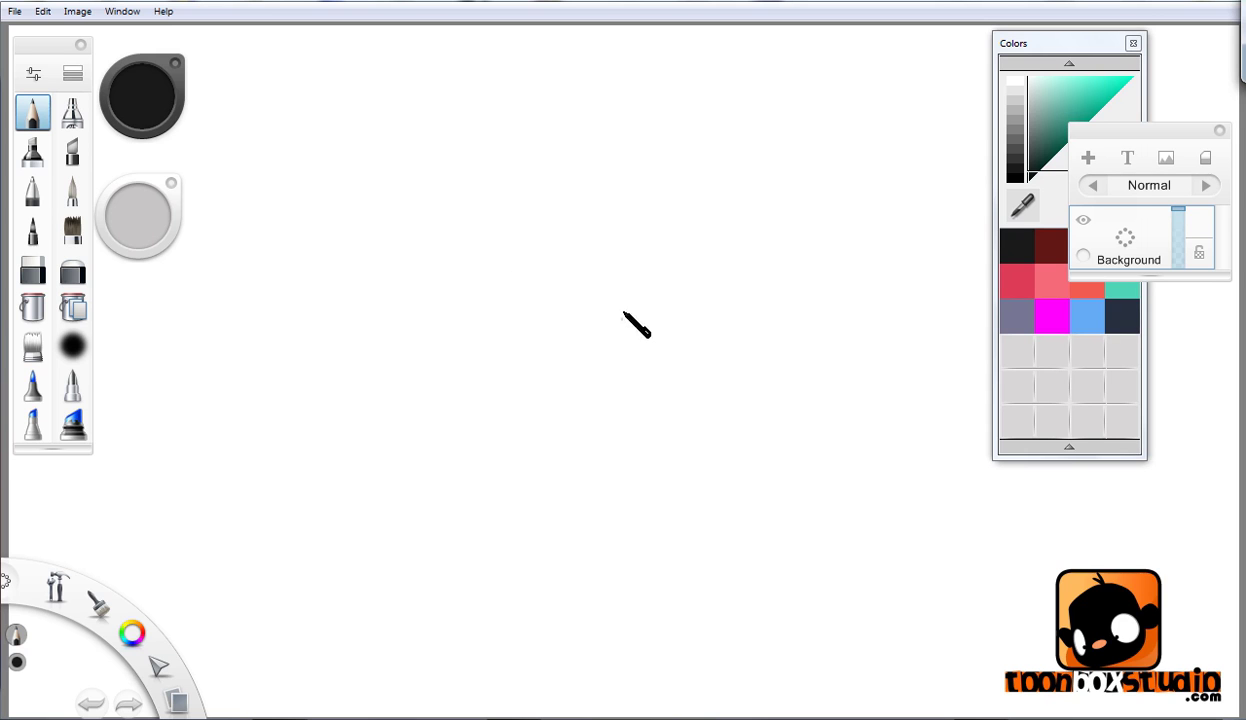
Scribble several test pencil strokes across the middle of the canvas and undo them all
key("b")
left_click_drag(621, 288, 526, 462)
mouse_move(519, 176)
left_mouse_down()
mouse_move(405, 408)
mouse_move(422, 446)
left_mouse_up()
mouse_move(537, 237)
left_mouse_down()
mouse_move(467, 445)
mouse_move(533, 393)
mouse_move(589, 489)
mouse_move(611, 470)
mouse_move(642, 490)
left_mouse_up()
key("b")
left_click_drag(639, 315, 607, 392)
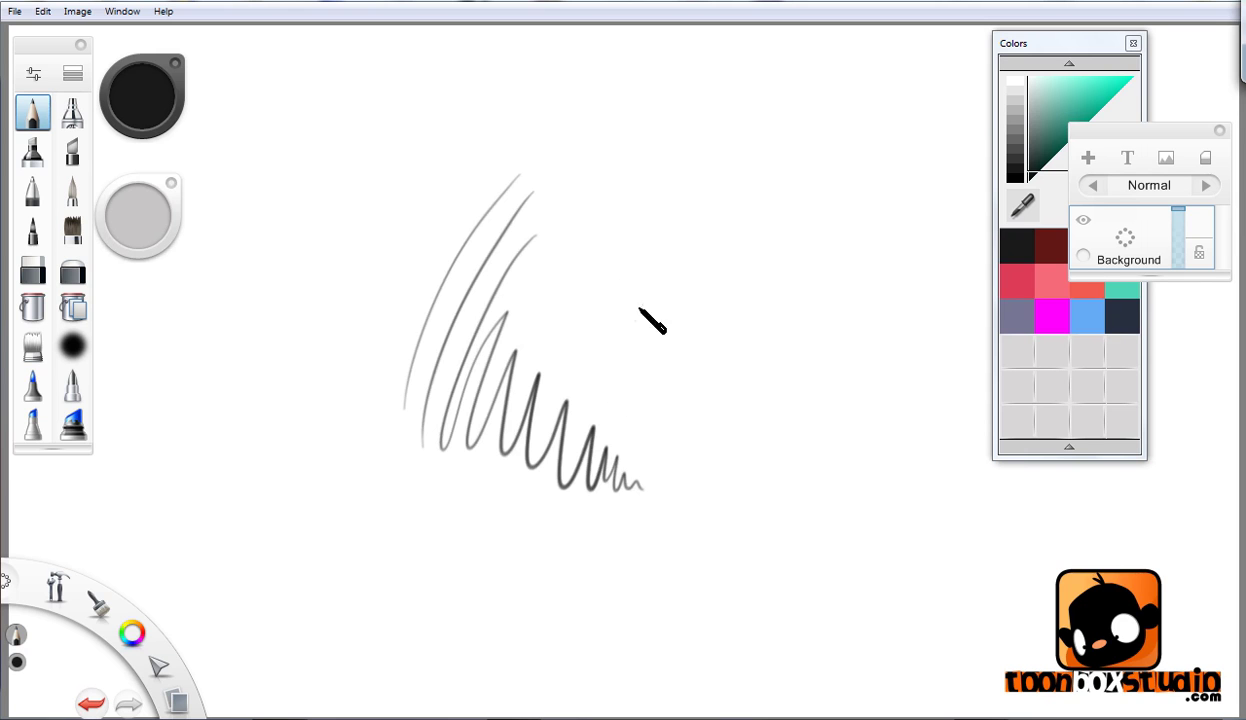
mouse_move(641, 307)
left_mouse_down()
mouse_move(649, 452)
mouse_move(735, 525)
left_mouse_up()
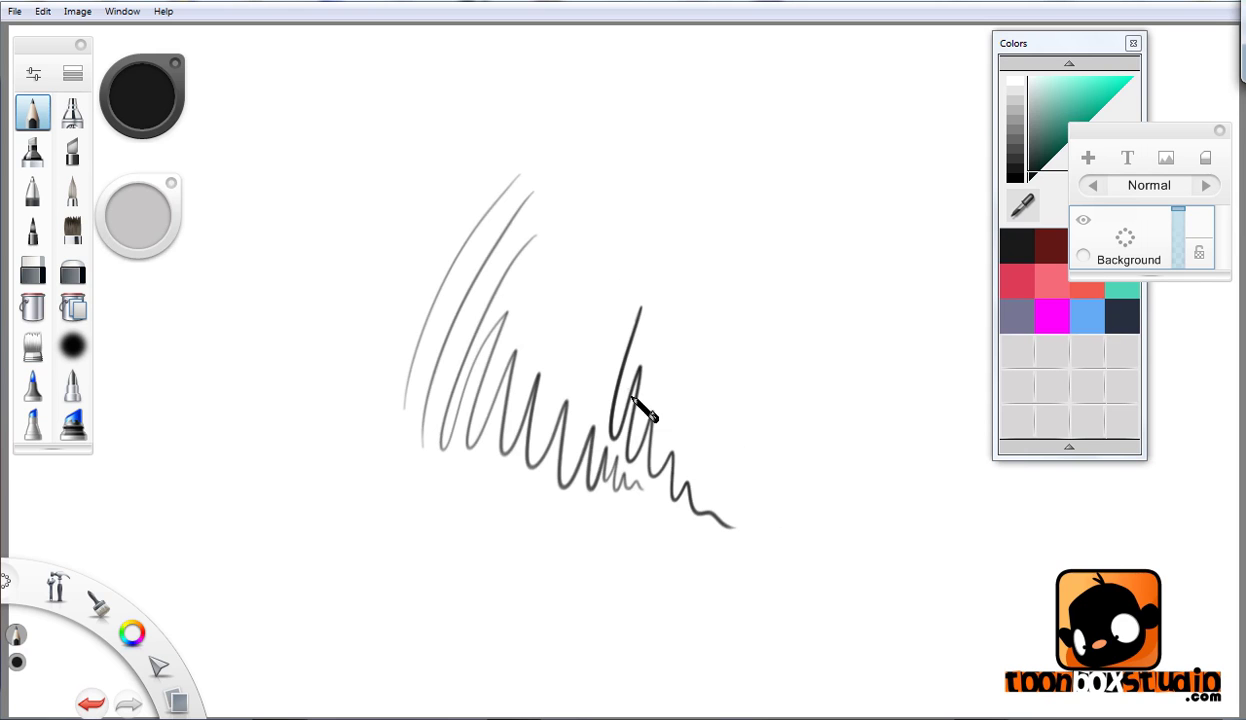
key("ctrl+z")
key("ctrl+z")
key("ctrl+z")
key("ctrl+z")
key("ctrl+z")
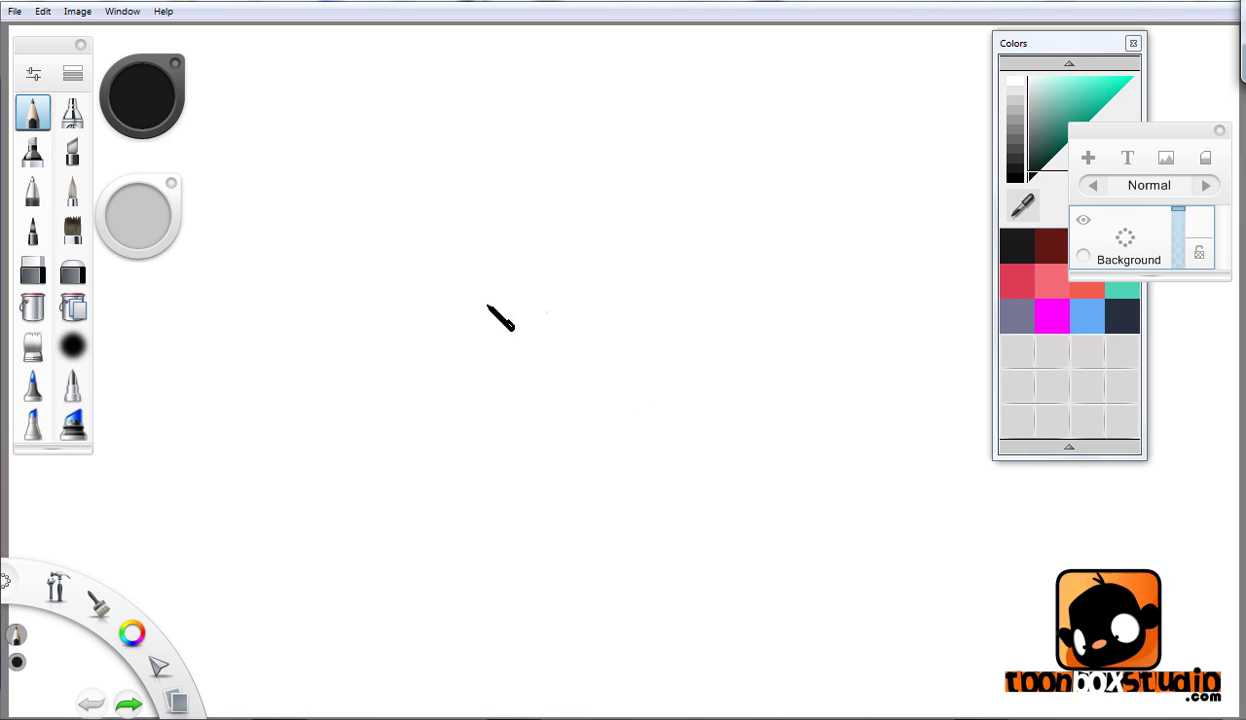
Draw two long diagonal test lines with the pencil and undo both
left_click_drag(328, 347, 516, 158)
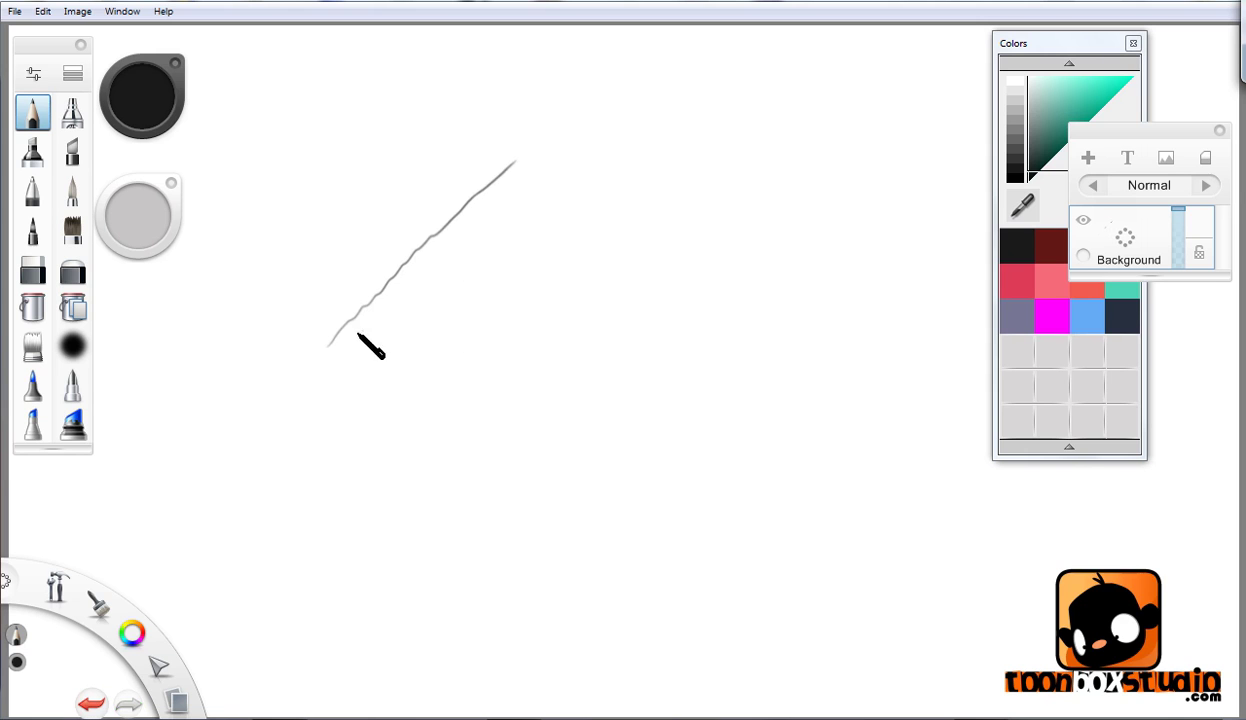
left_click_drag(338, 377, 541, 171)
key("ctrl+z")
key("ctrl+z")
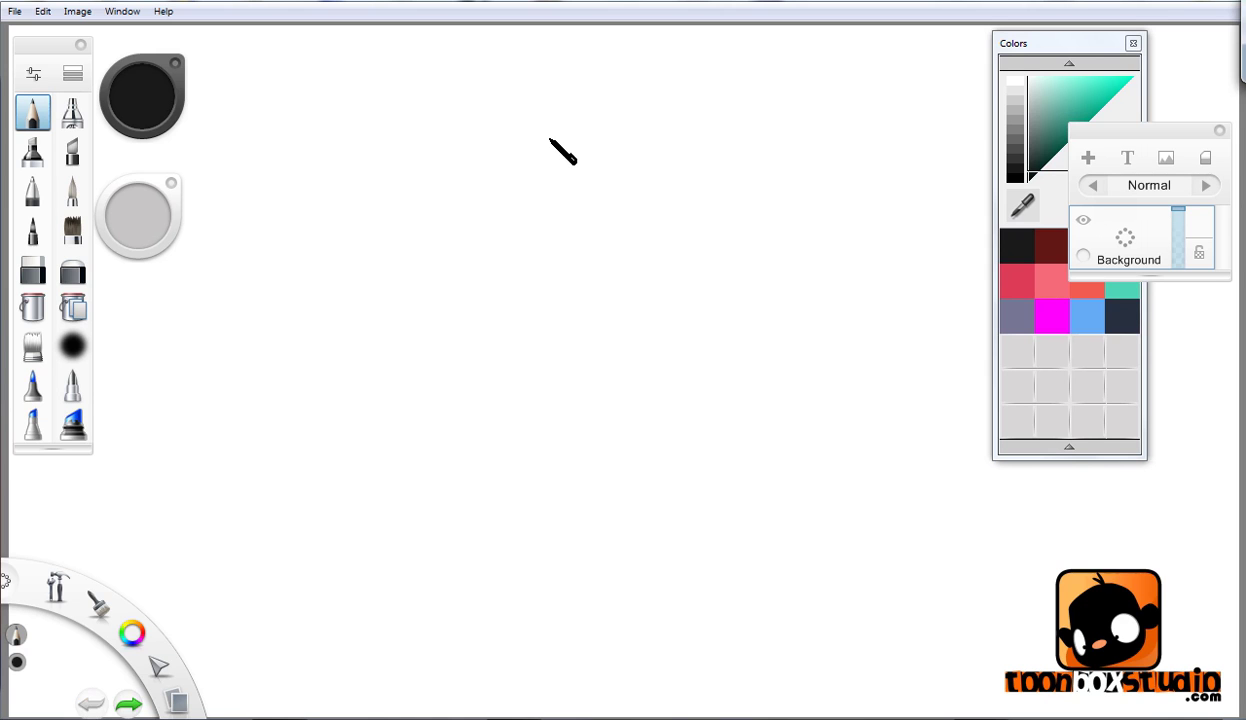
Set the pencil size to about 3.1 and sketch a round eyeball with a shaded iris and dark pupil mid-canvas
key("b")
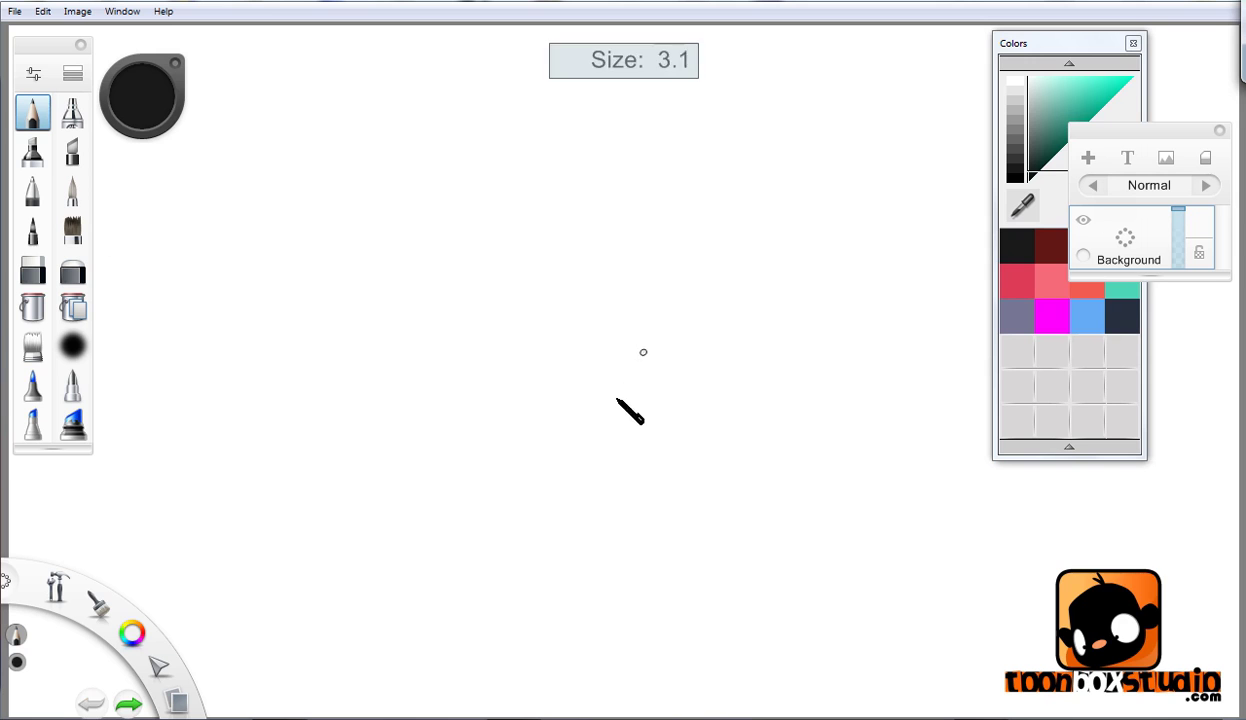
mouse_move(590, 285)
left_mouse_down()
mouse_move(653, 372)
mouse_move(525, 360)
mouse_move(639, 287)
mouse_move(562, 403)
mouse_move(577, 276)
mouse_move(668, 327)
mouse_move(636, 402)
mouse_move(540, 290)
left_mouse_up()
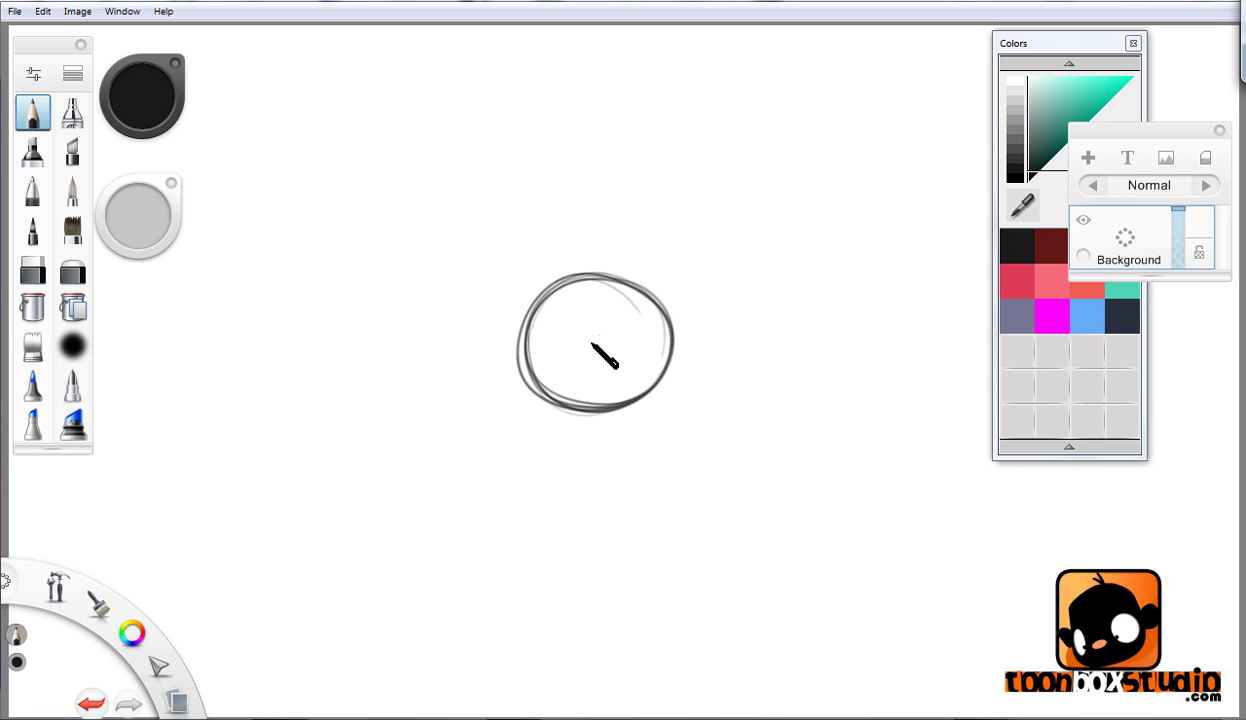
mouse_move(619, 331)
left_mouse_down()
mouse_move(567, 343)
mouse_move(596, 312)
mouse_move(626, 332)
mouse_move(617, 362)
mouse_move(585, 314)
left_mouse_up()
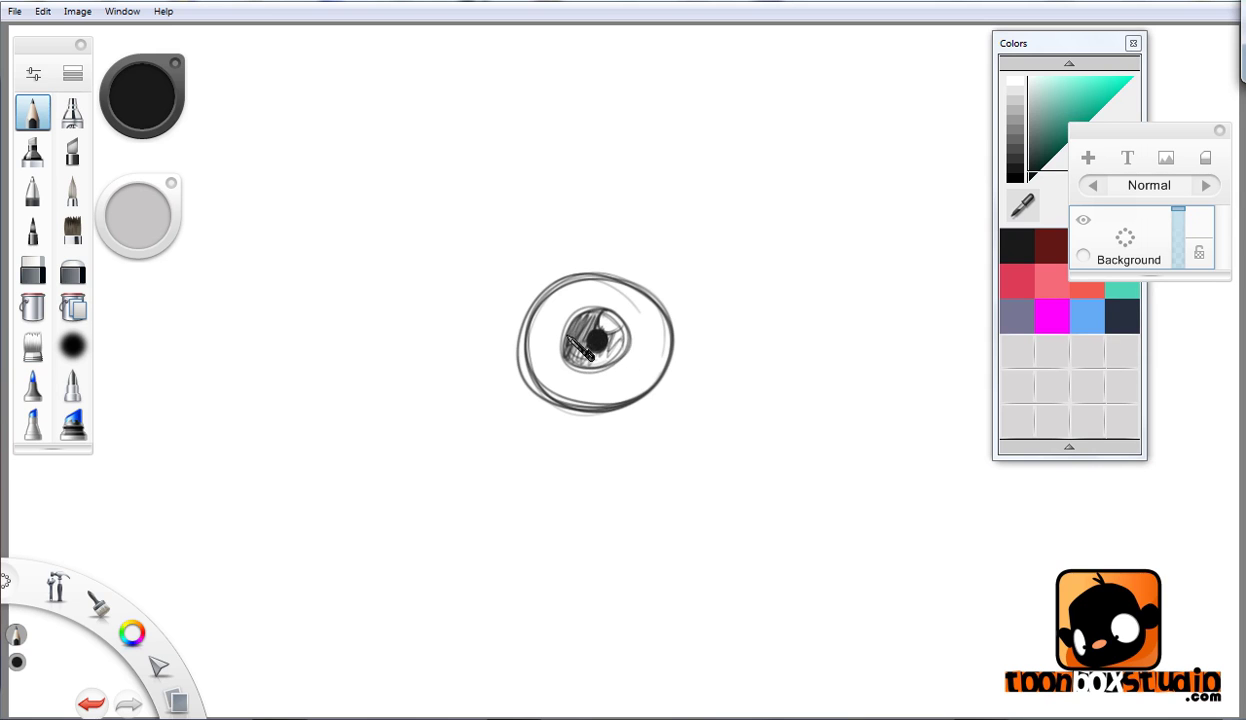
Sketch an arched eyelid crease above the eyeball and curved lines running down from its outer edge
mouse_move(606, 296)
left_mouse_down()
mouse_move(640, 322)
mouse_move(464, 341)
left_mouse_up()
left_click_drag(640, 280, 488, 304)
mouse_move(670, 325)
left_mouse_down()
mouse_move(606, 483)
mouse_move(629, 483)
left_mouse_up()
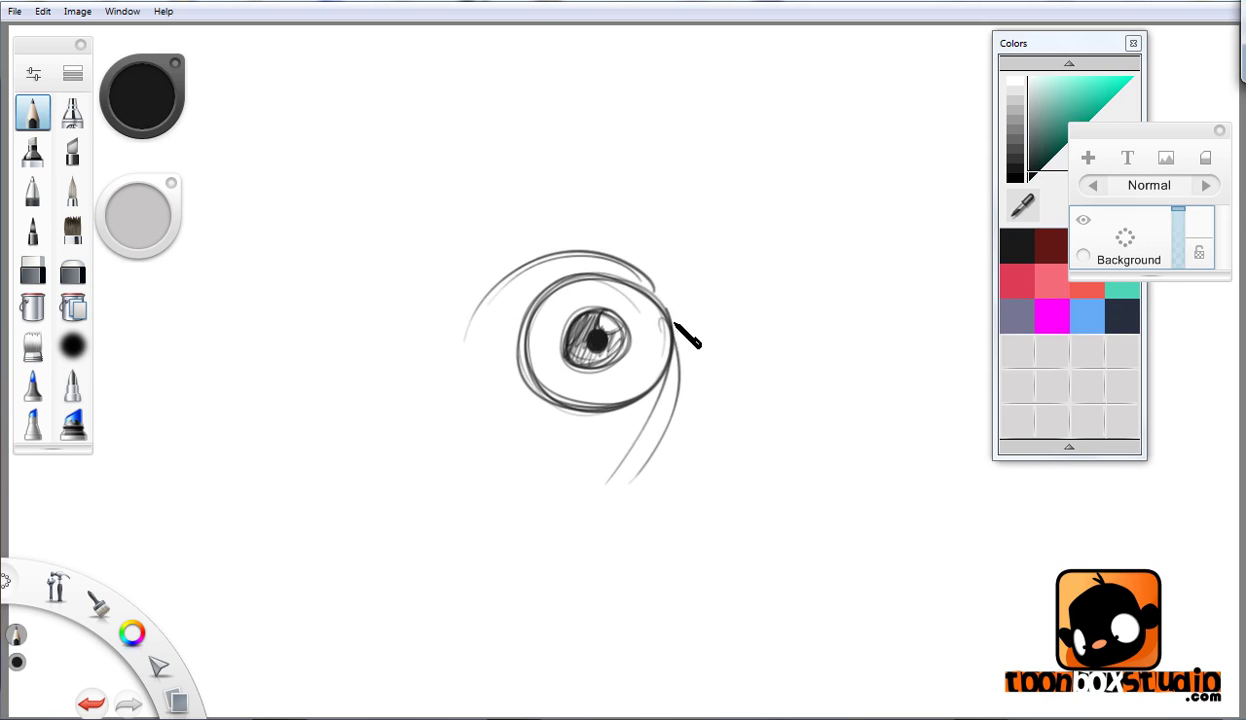
left_click_drag(668, 301, 645, 460)
mouse_move(662, 339)
left_mouse_down()
mouse_move(664, 377)
mouse_move(528, 384)
mouse_move(649, 304)
mouse_move(635, 389)
left_mouse_up()
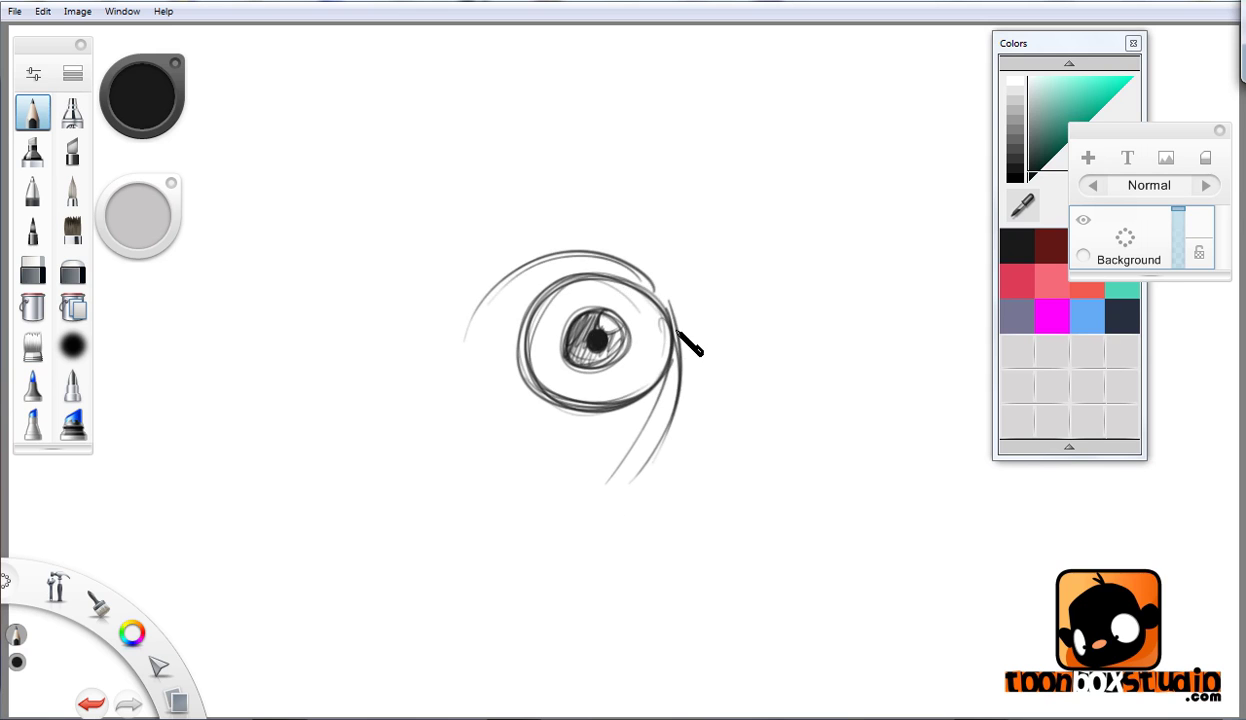
Shade the iris teal (RGB 77, 212, 183) on a new layer beneath the sketch and merge the sketch layer into it
left_click(1088, 157)
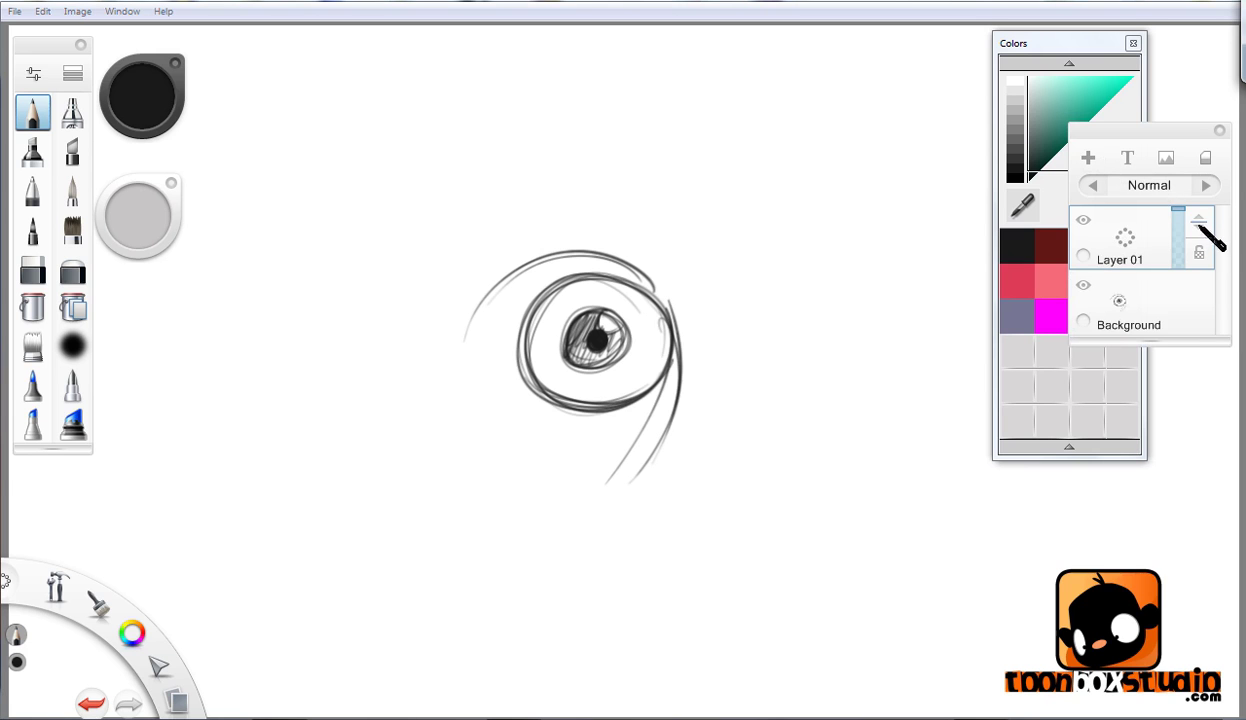
left_click(1030, 340)
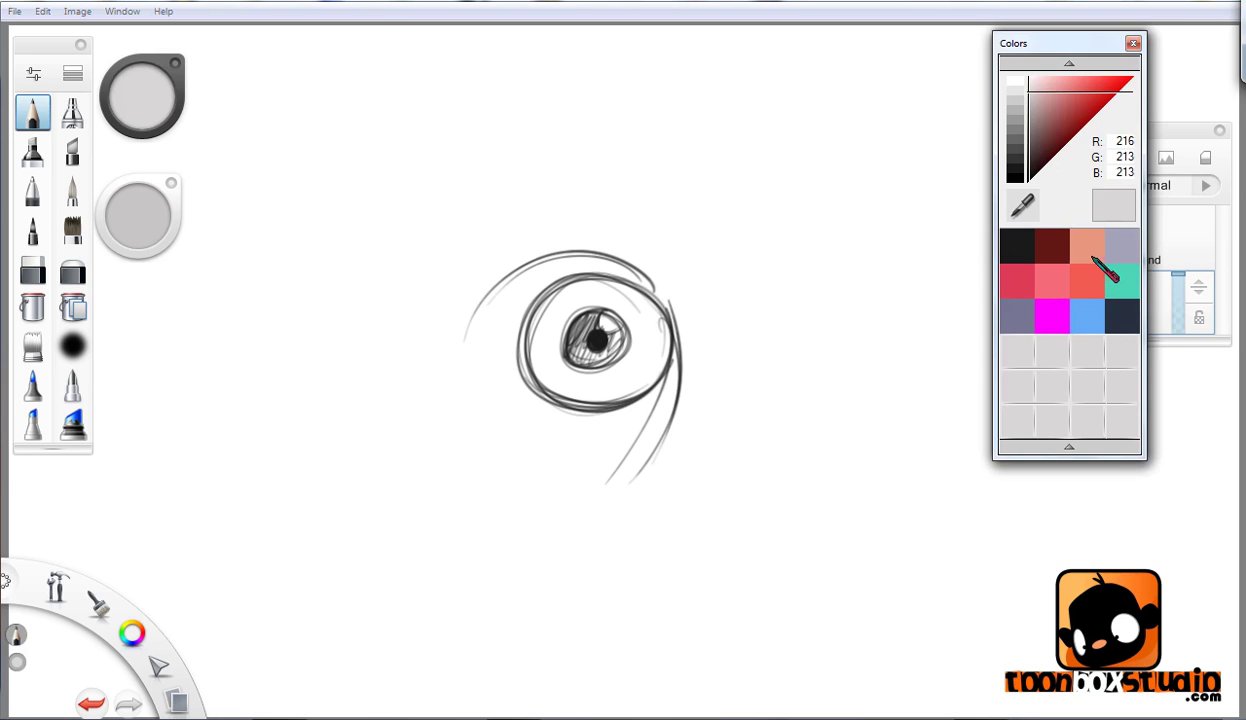
left_click(1121, 283)
left_click_drag(579, 344, 592, 350)
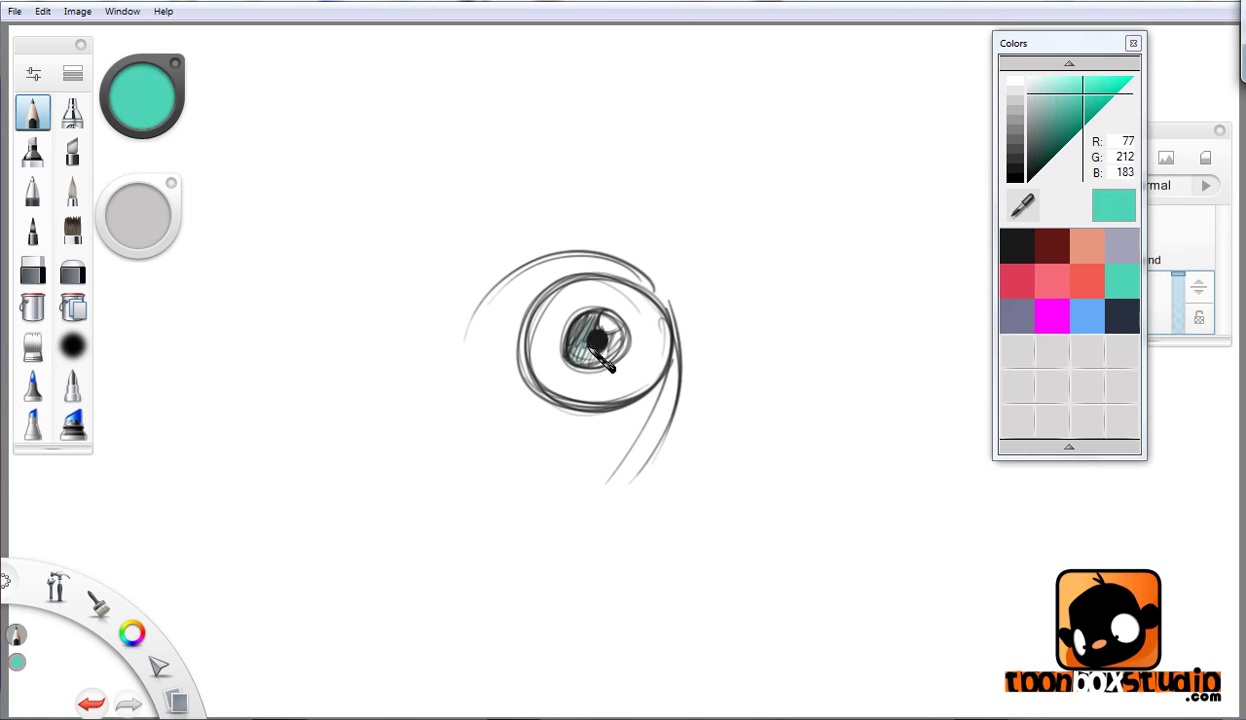
left_click(1175, 257)
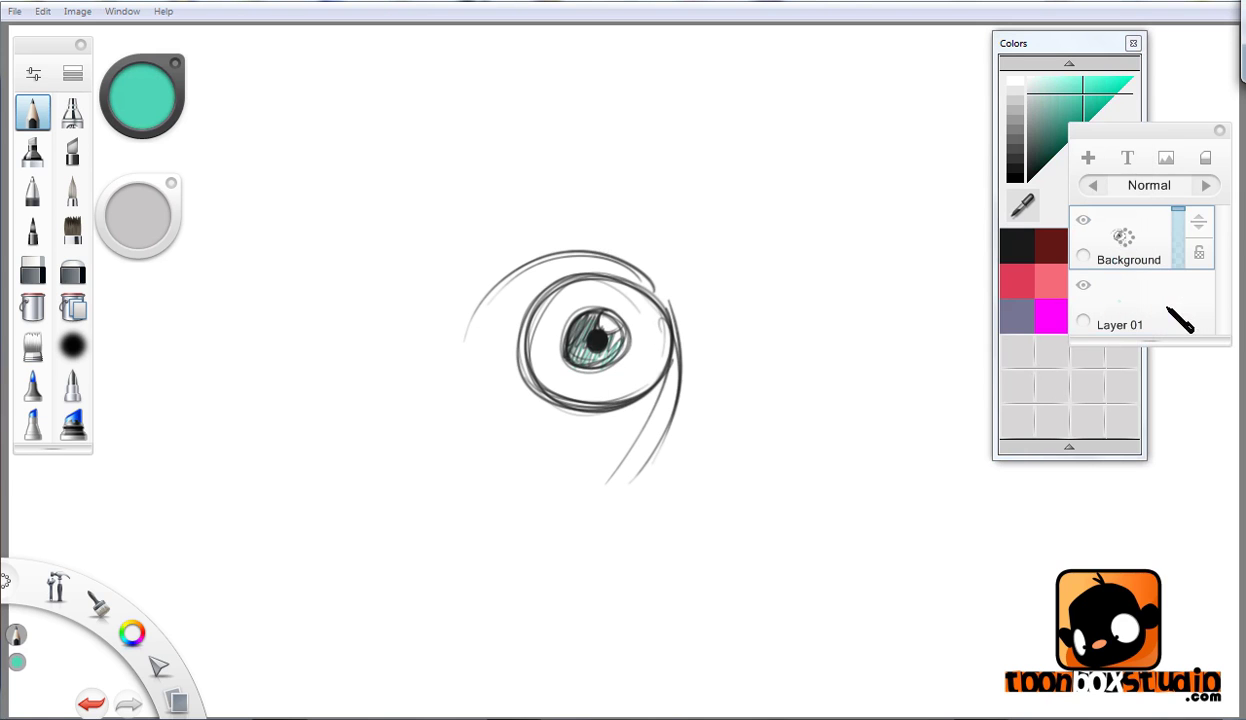
left_click_drag(1172, 258, 1150, 320)
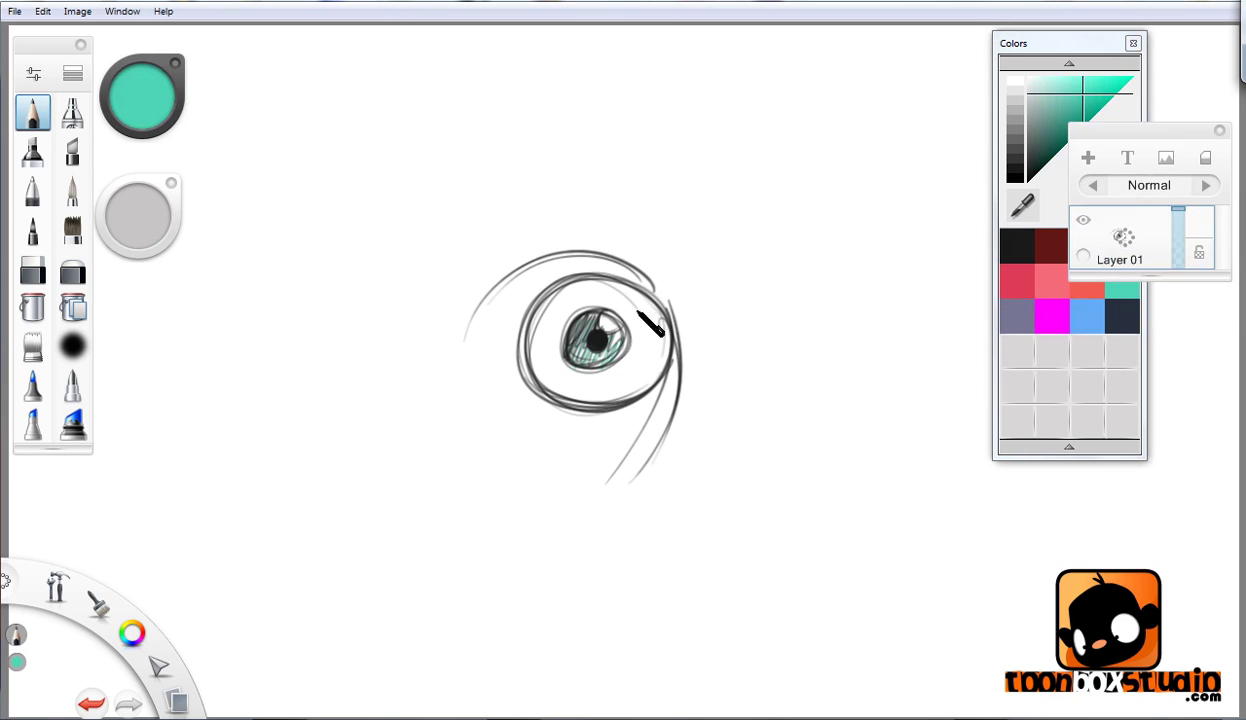
Examine the pencil lines and pixel detail of the eye at high magnification and return to the full canvas view
key("space")
left_click_drag(617, 316, 750, 72)
left_click_drag(666, 244, 728, 118)
left_click_drag(646, 338, 801, 175)
left_click_drag(756, 250, 807, 181)
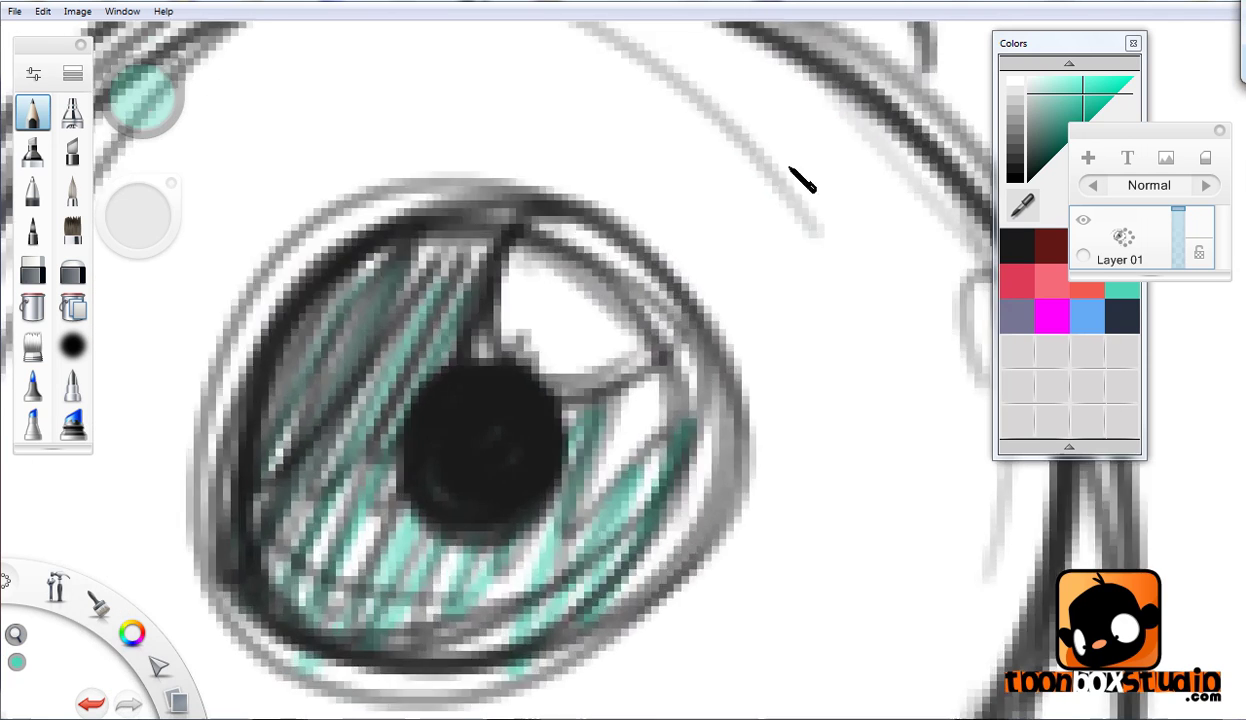
left_click_drag(748, 256, 793, 222)
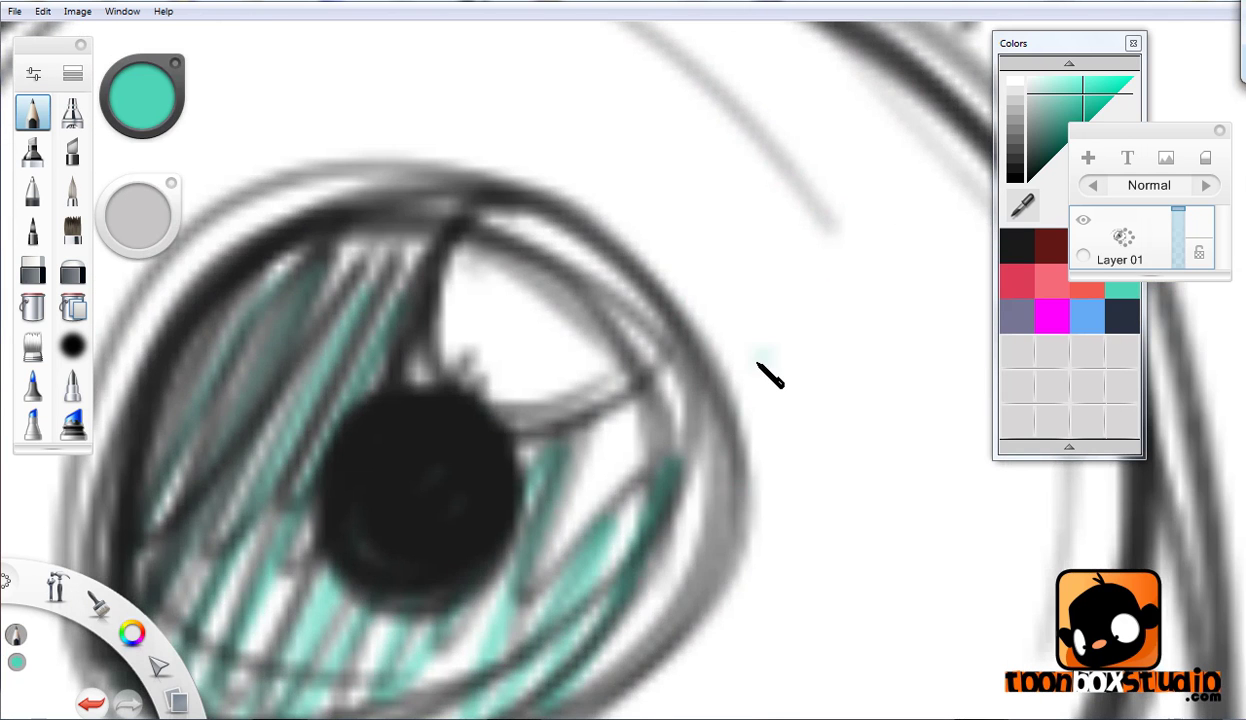
key("ctrl+0")
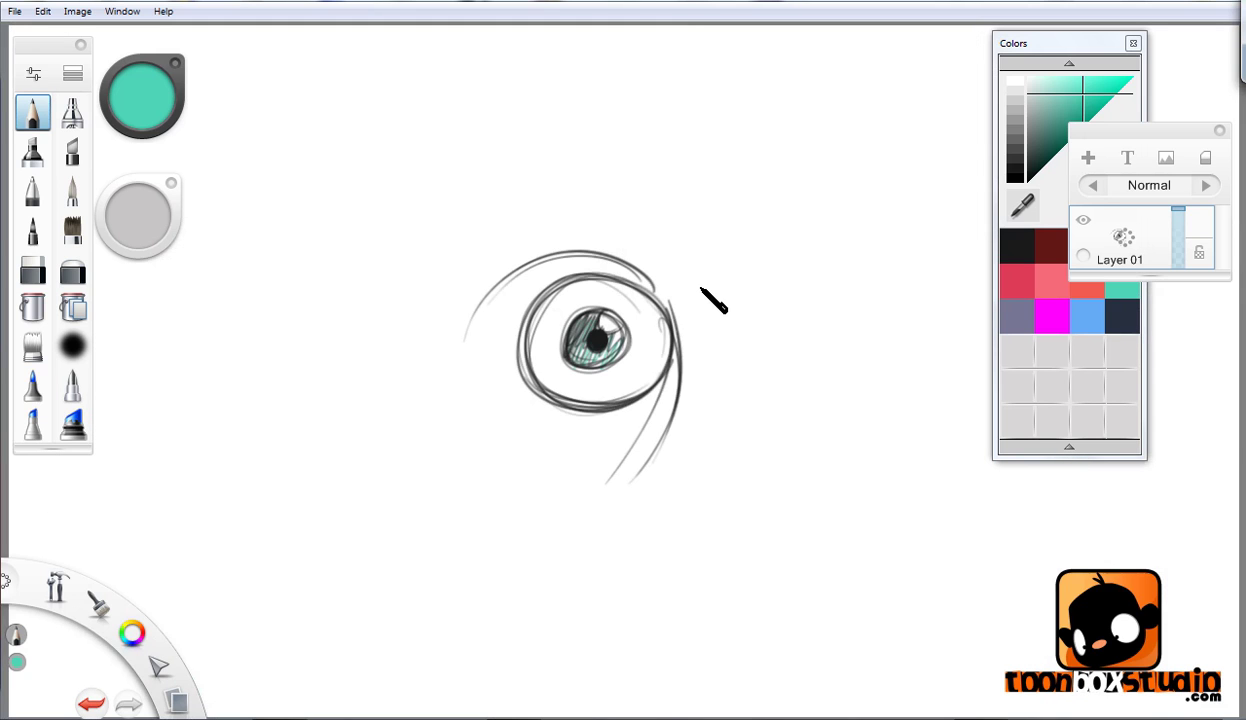
key("space")
left_click_drag(660, 302, 770, 131)
mouse_move(699, 242)
left_mouse_down()
mouse_move(766, 225)
mouse_move(868, 100)
mouse_move(818, 173)
mouse_move(801, 245)
mouse_move(771, 289)
mouse_move(834, 200)
left_mouse_up()
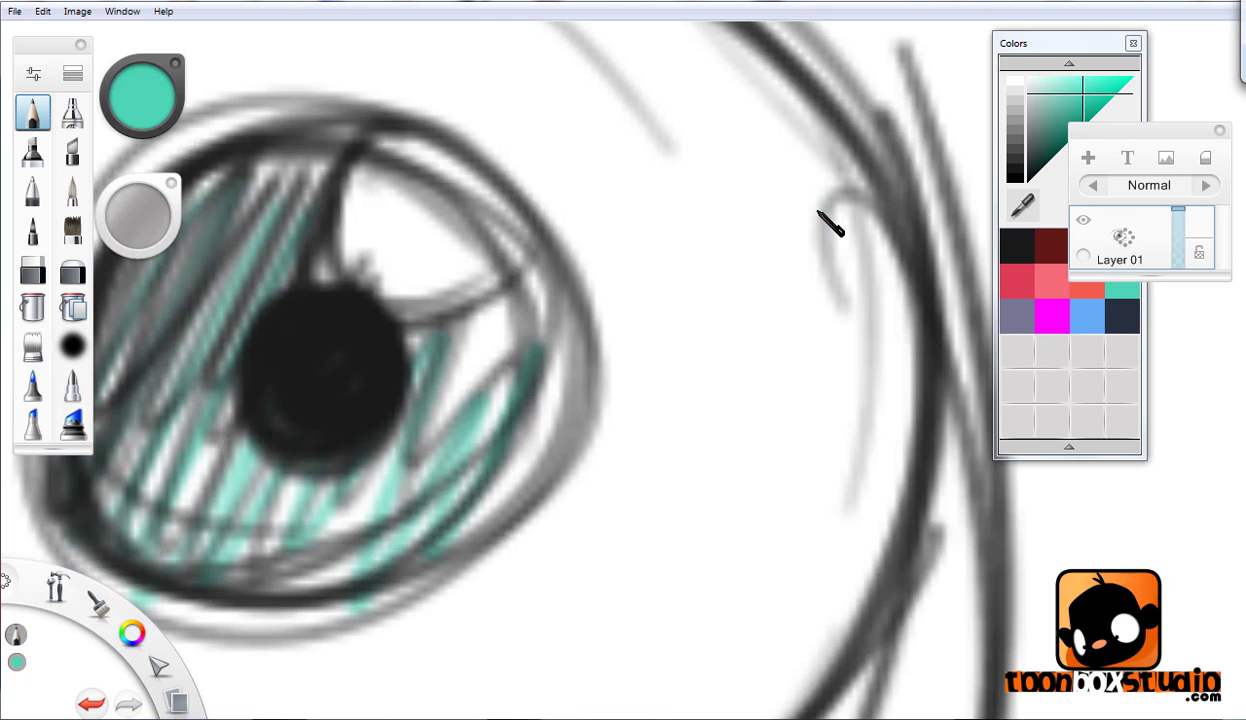
key("ctrl+0")
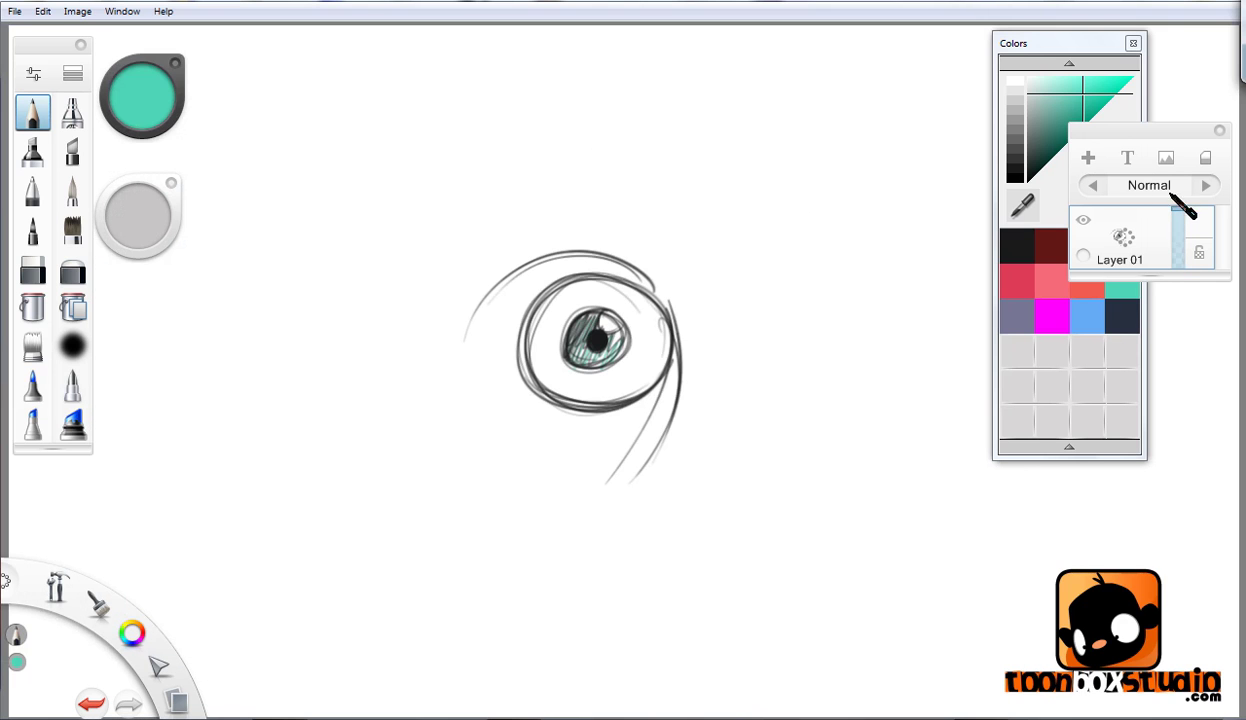
Set the default canvas size to 4000 by 2244 pixels with a resolution of 300 pixels/inch
left_click(43, 11)
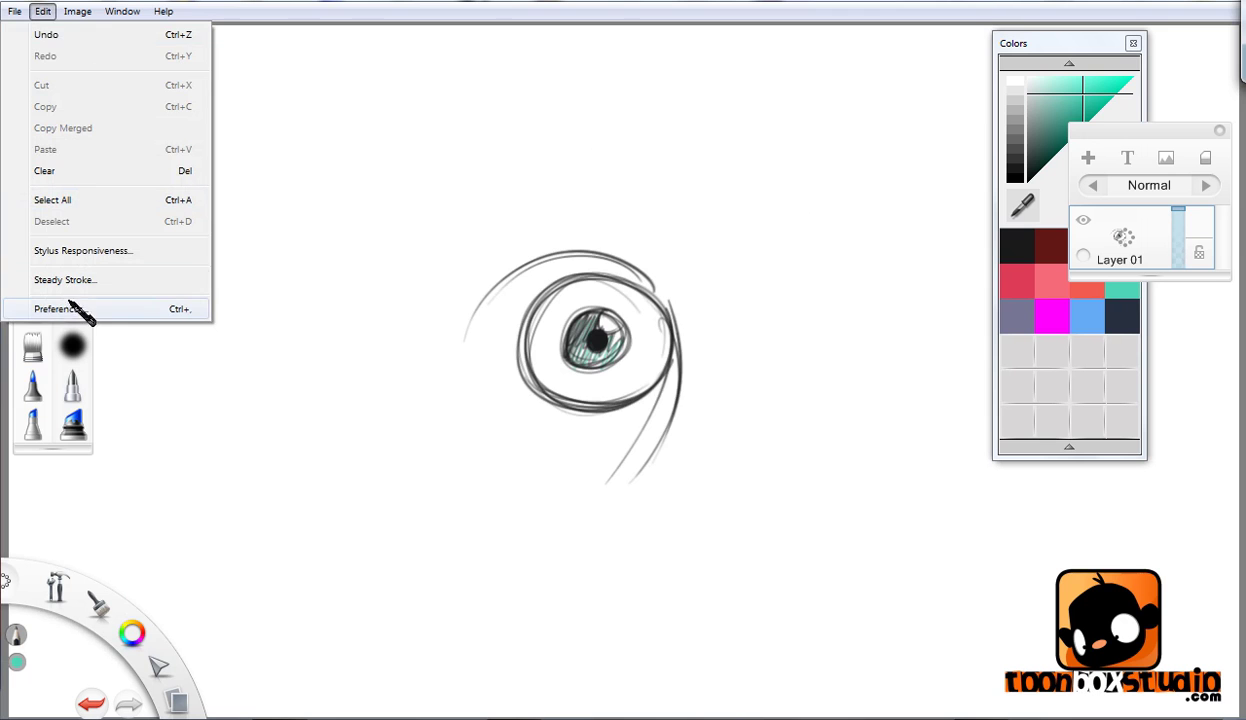
left_click(60, 309)
left_click(508, 103)
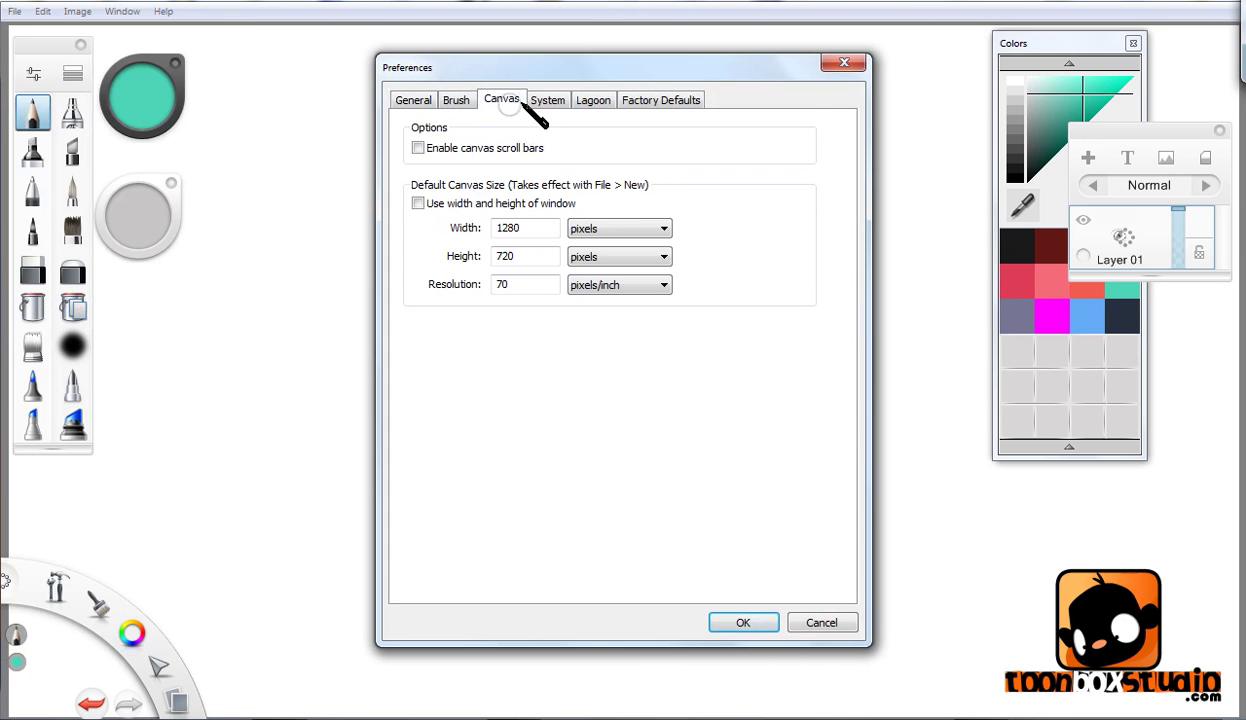
double_click(513, 285)
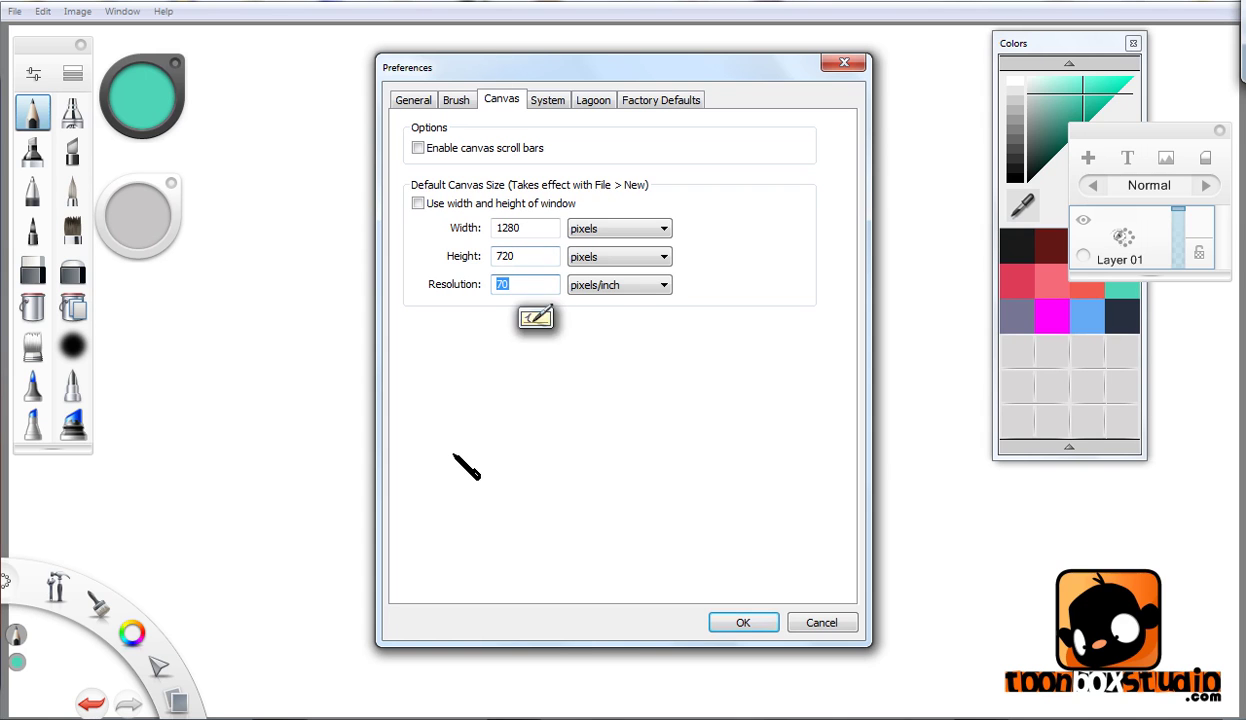
type("300")
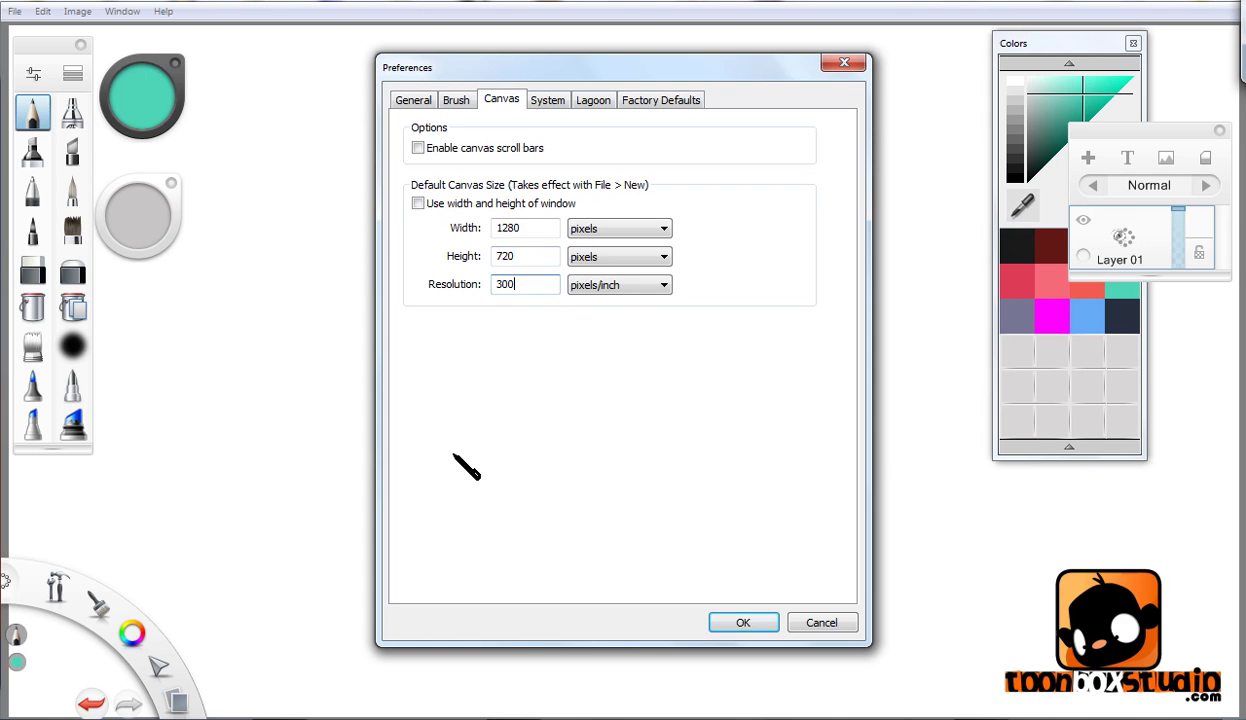
double_click(531, 227)
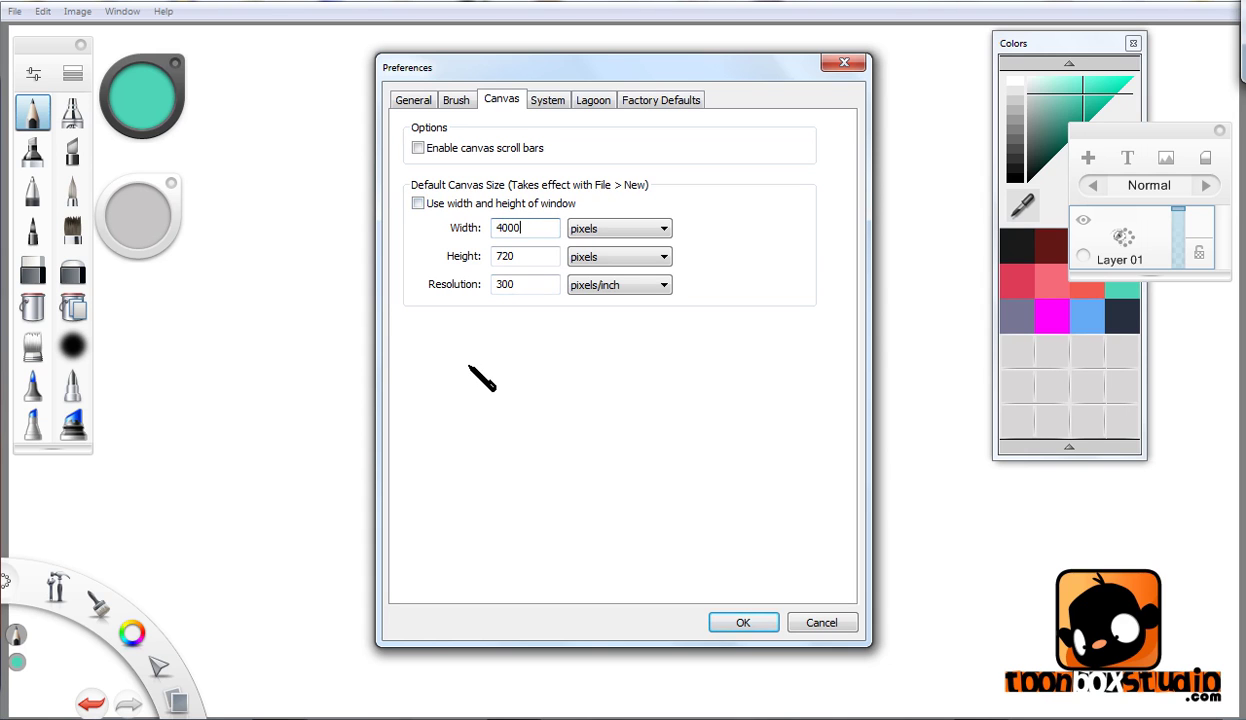
double_click(500, 255)
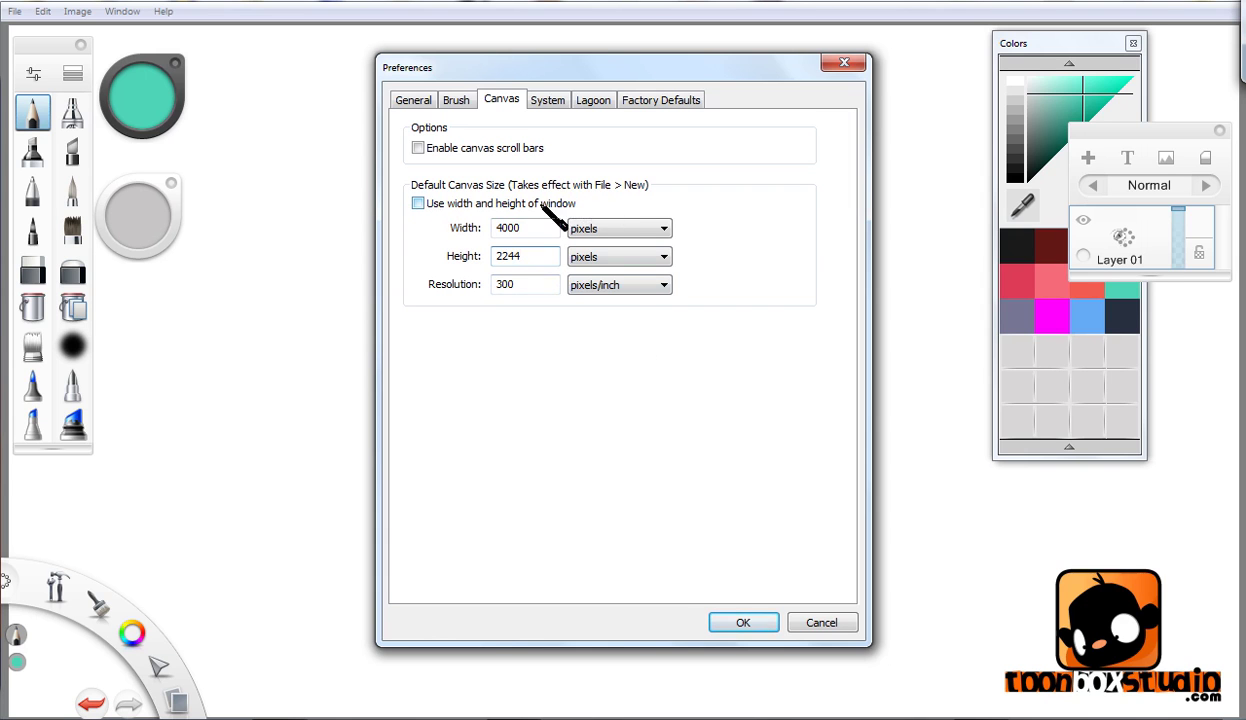
left_click(743, 623)
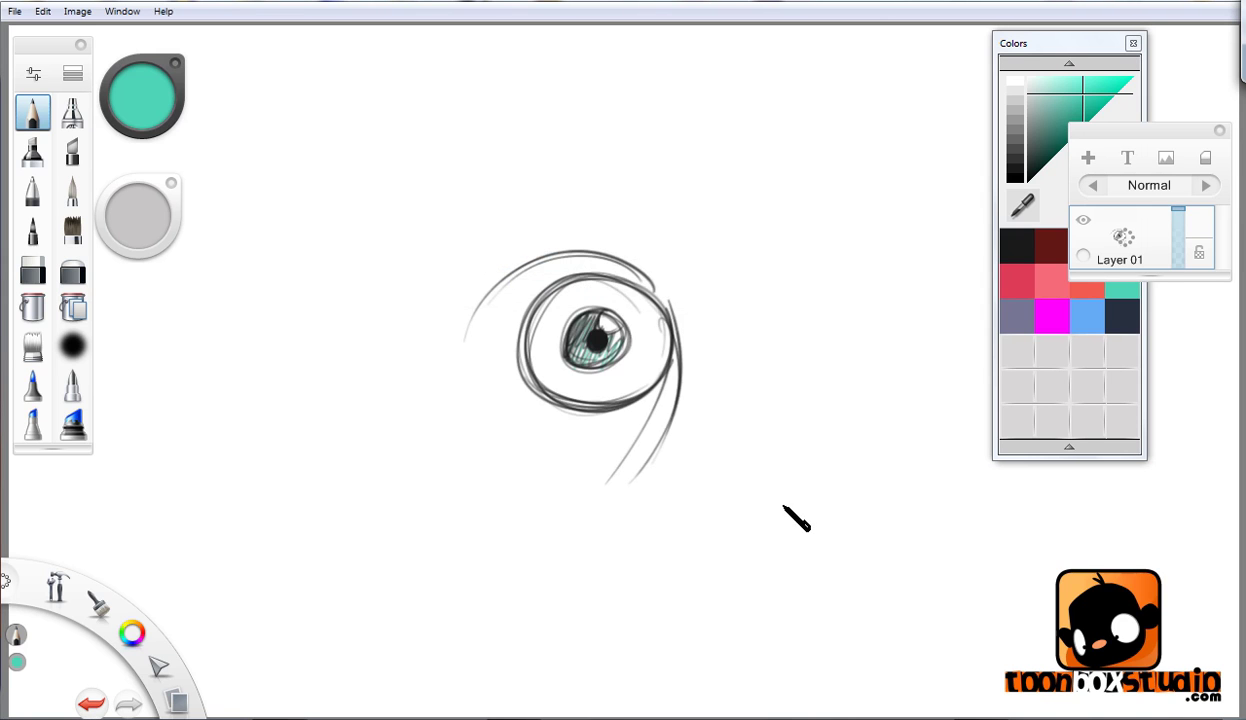
Create a new canvas at the default size and draw a small near-black circle (RGB 26, 26, 26) on it
left_click(15, 11)
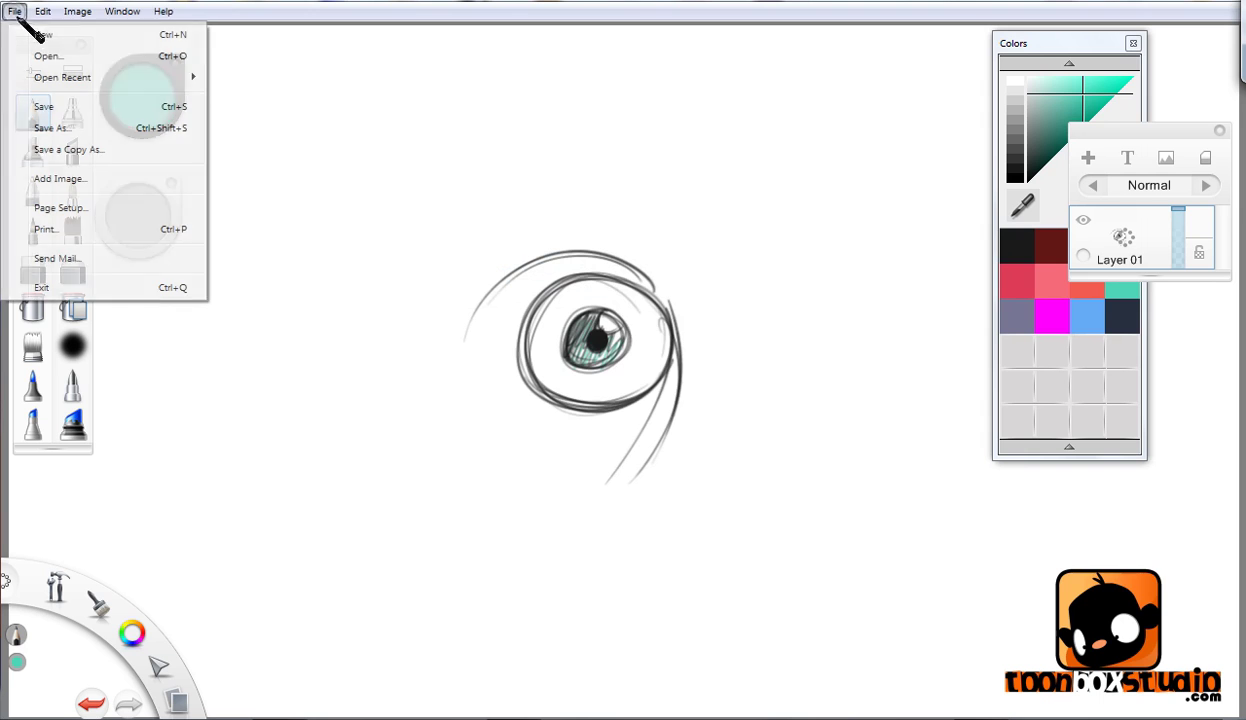
left_click(40, 36)
left_click(698, 419)
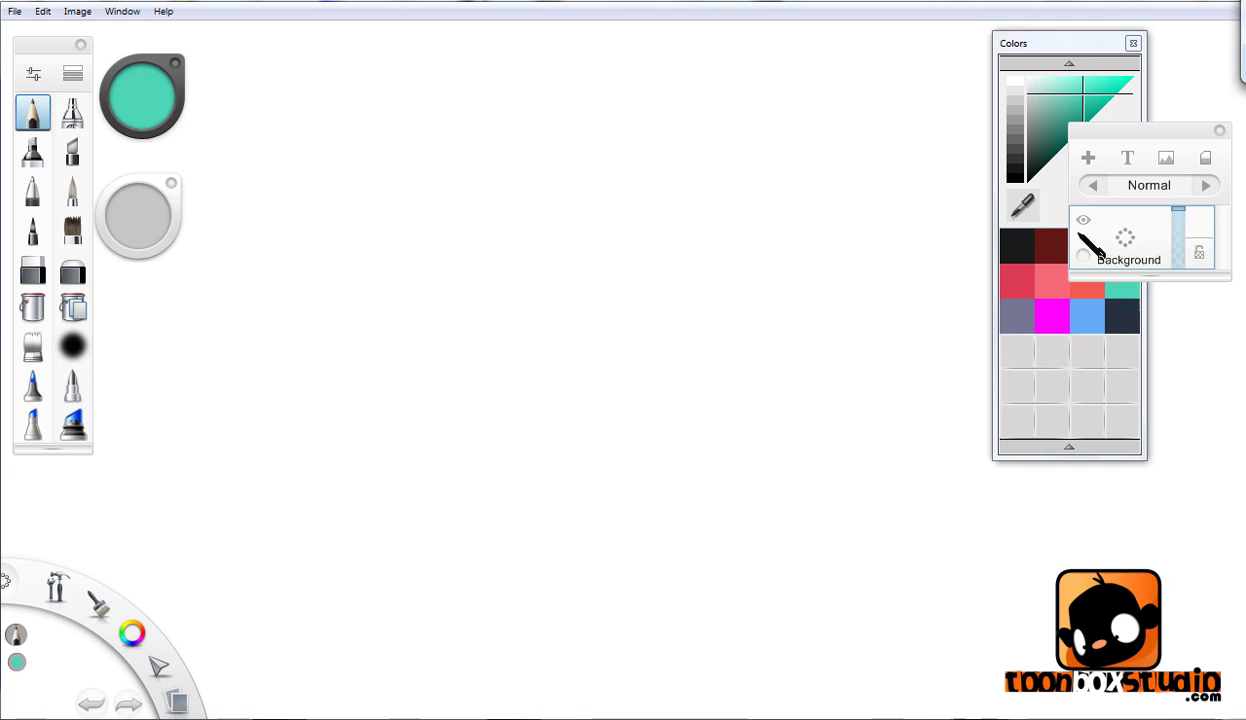
left_click(1016, 245)
left_click_drag(622, 316, 620, 334)
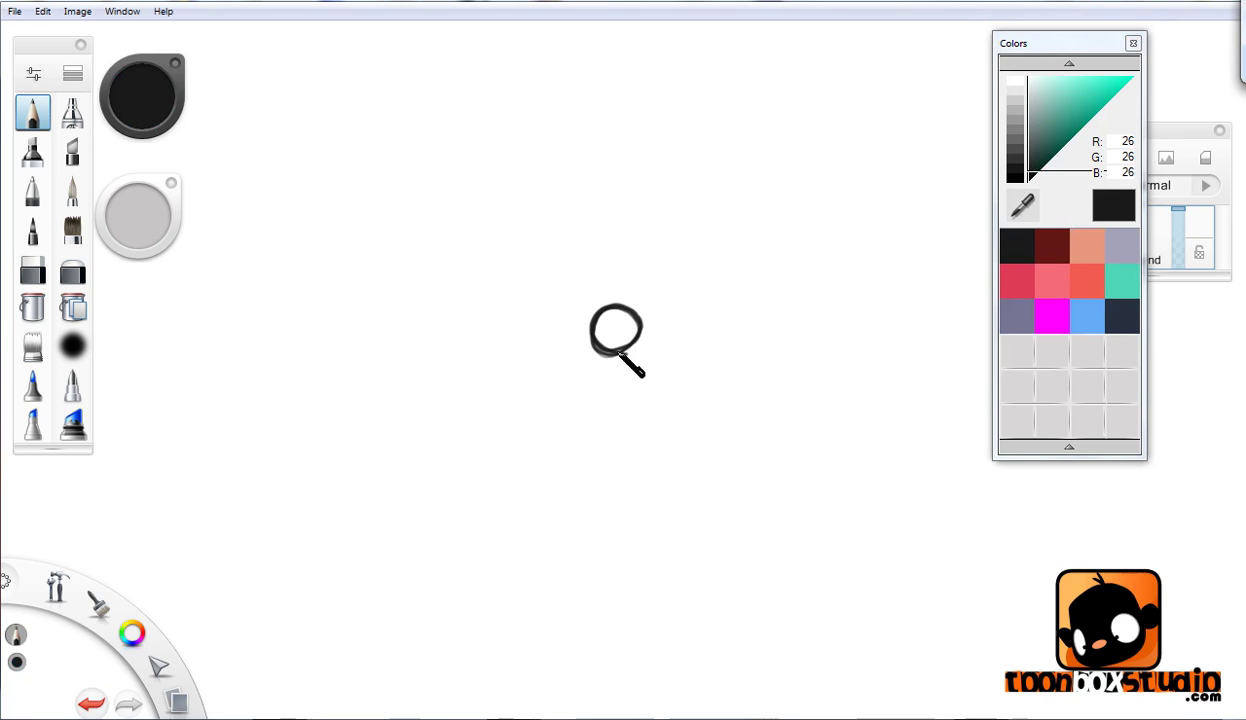
Draw overlapping curved pencil strokes beside the small circle and return to the full canvas view
key("space")
left_click_drag(668, 285, 609, 511)
mouse_move(653, 562)
left_mouse_down()
mouse_move(448, 417)
mouse_move(430, 465)
left_mouse_up()
left_click_drag(485, 515, 398, 525)
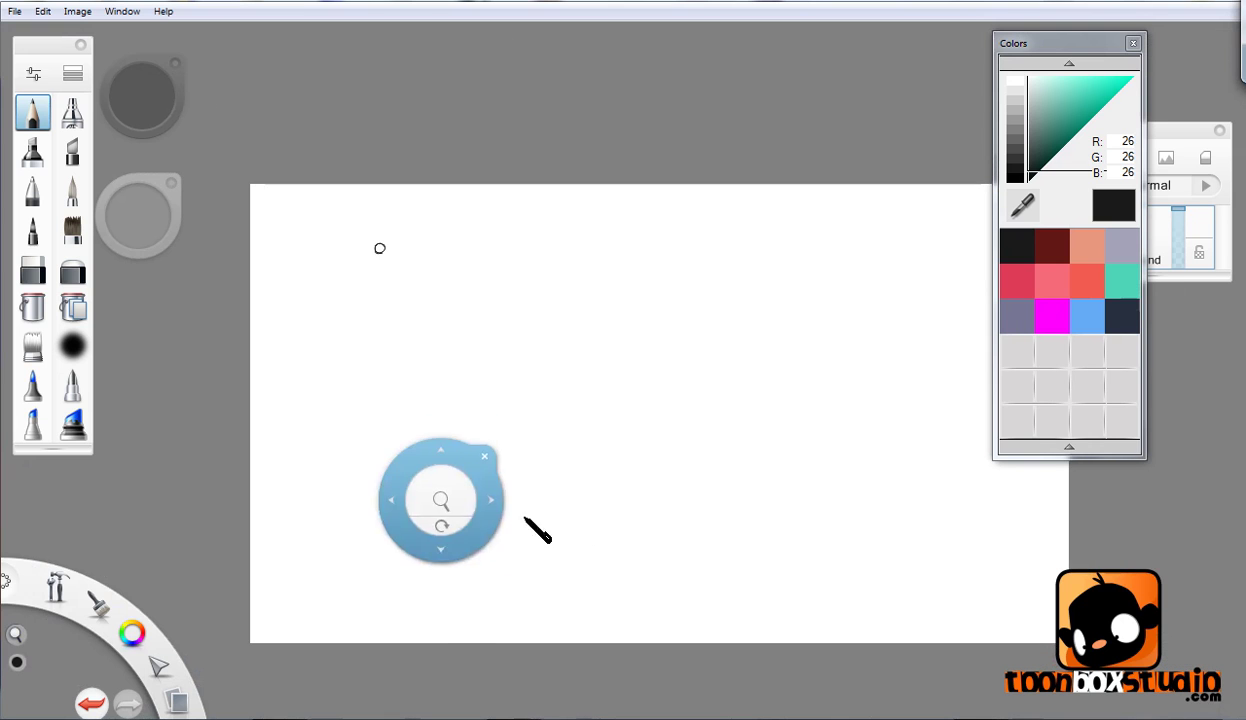
key("space")
left_click_drag(388, 227, 744, 112)
mouse_move(603, 250)
left_mouse_down()
mouse_move(560, 340)
mouse_move(570, 445)
left_mouse_up()
left_click_drag(563, 350, 581, 499)
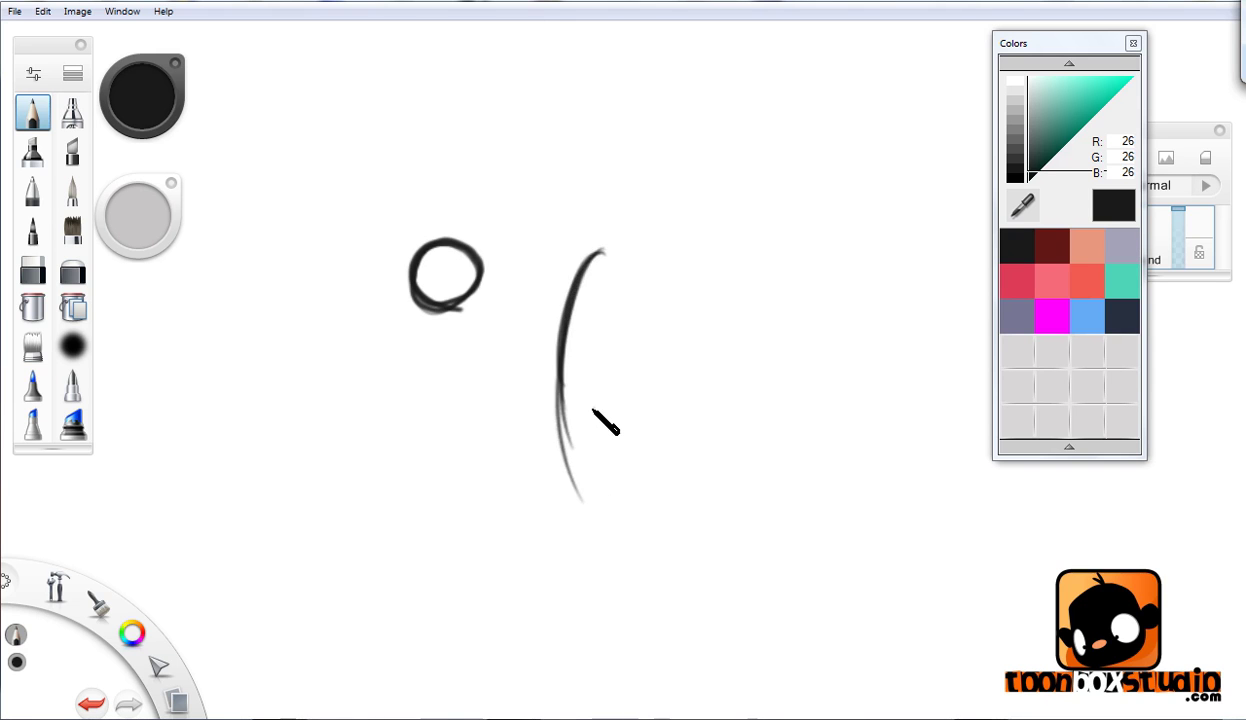
key("ctrl+0")
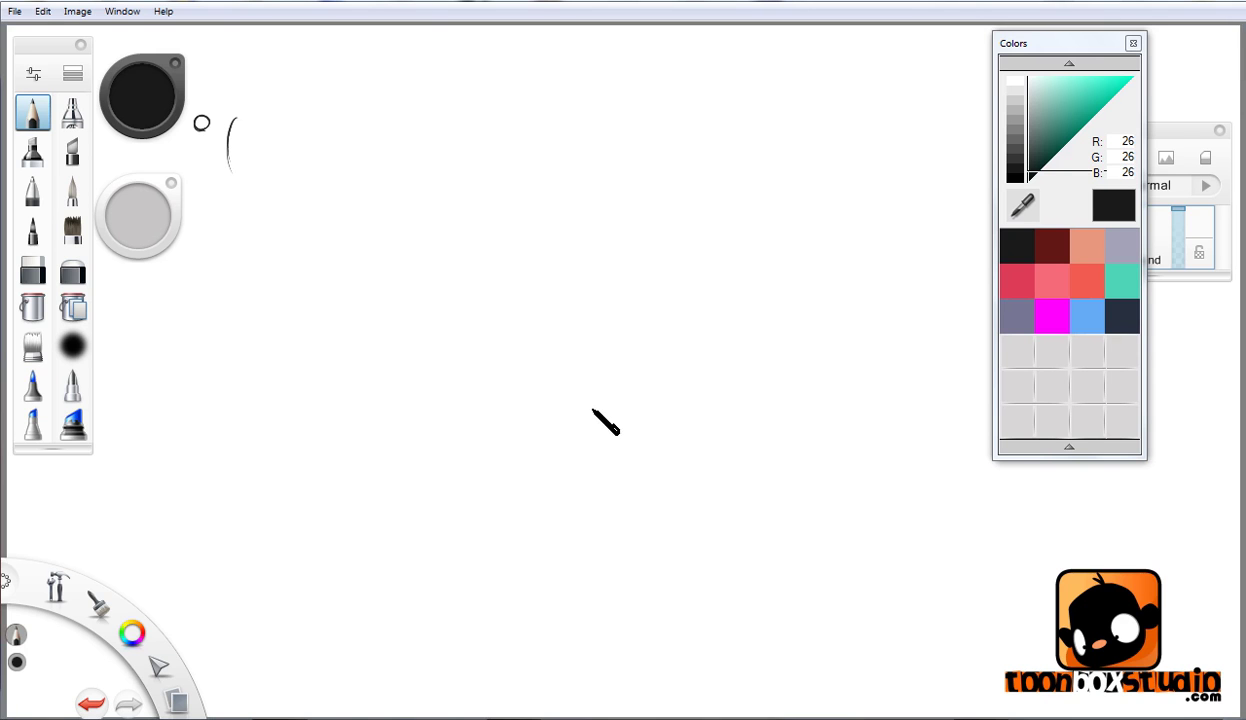
Create a new blank canvas in place of the test drawing and fit the whole canvas to the view
left_click(14, 11)
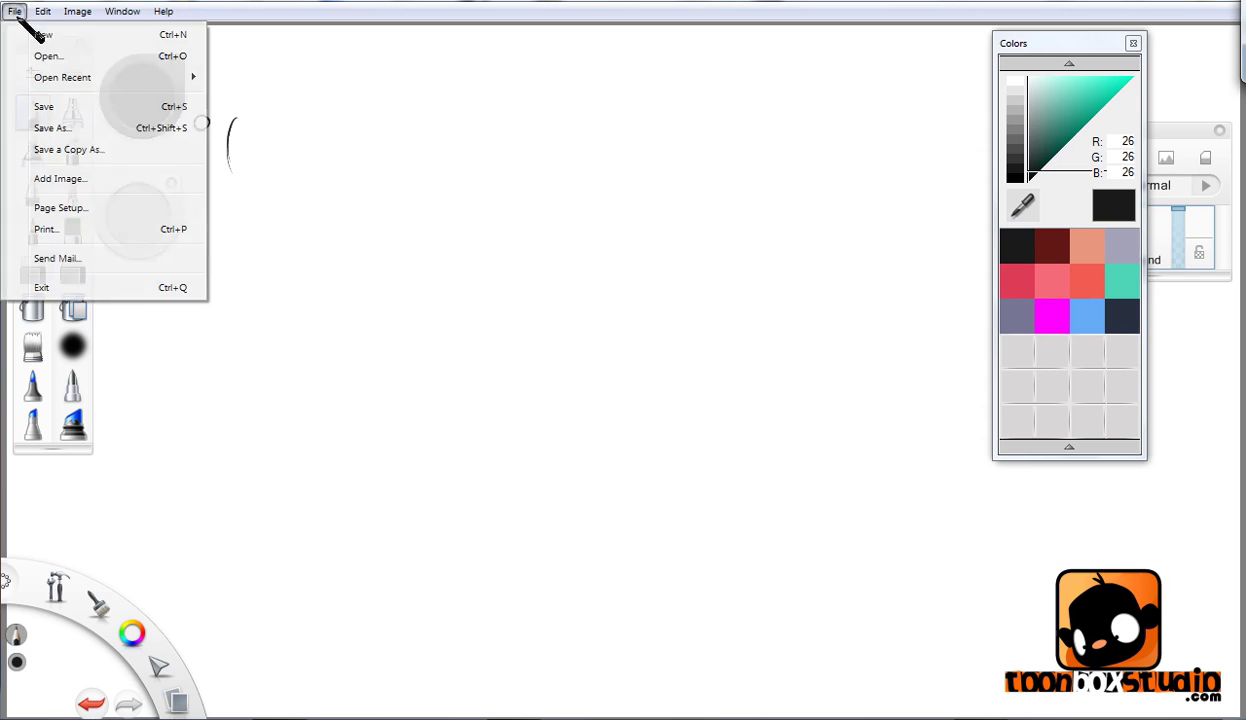
left_click(36, 33)
left_click(683, 422)
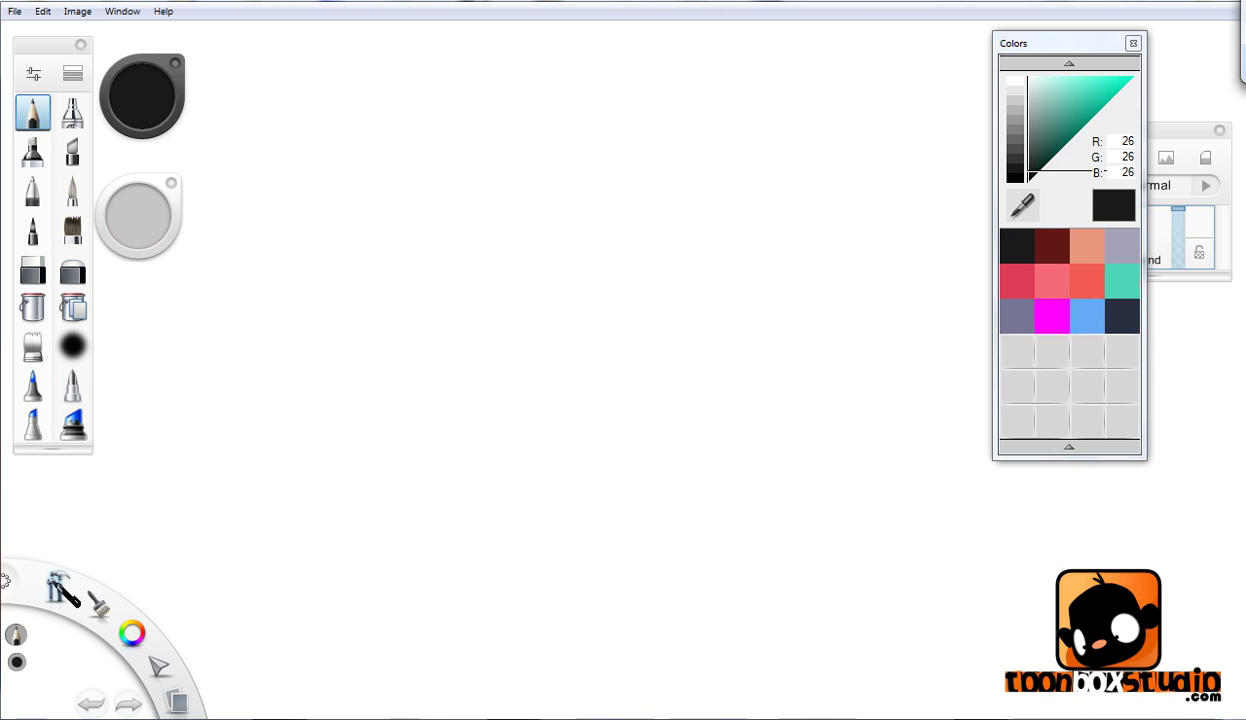
left_click(62, 585)
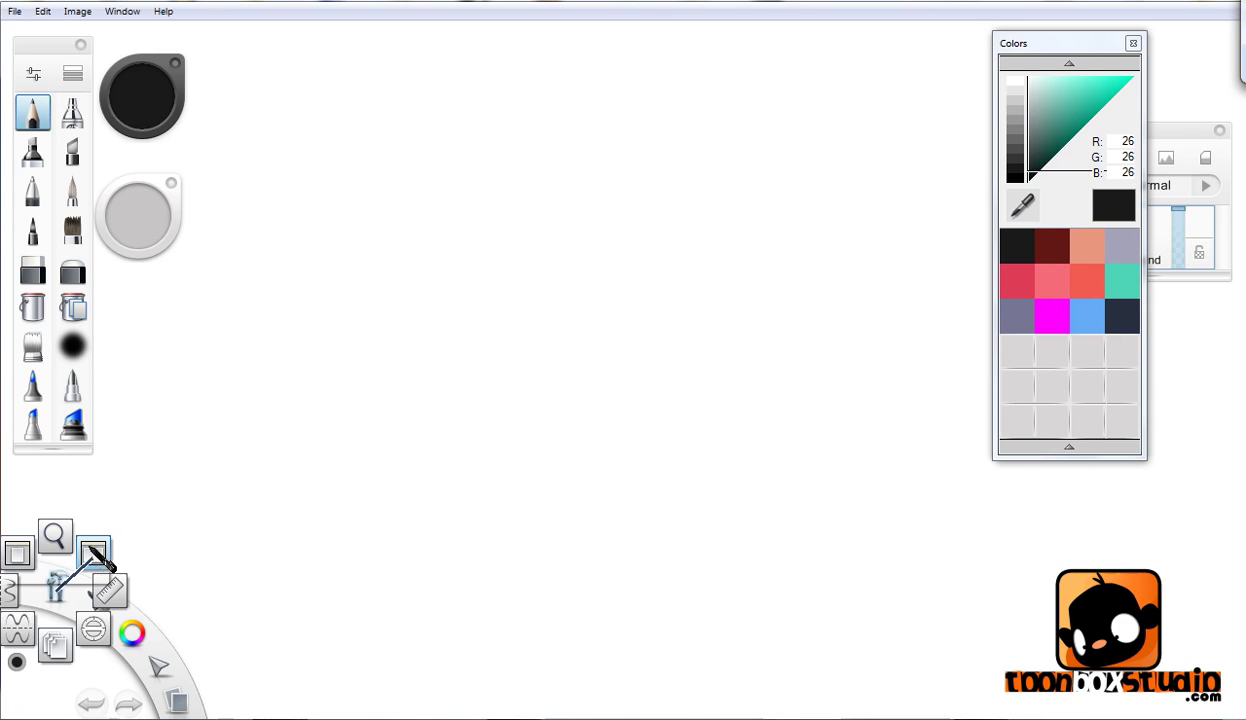
left_click(94, 558)
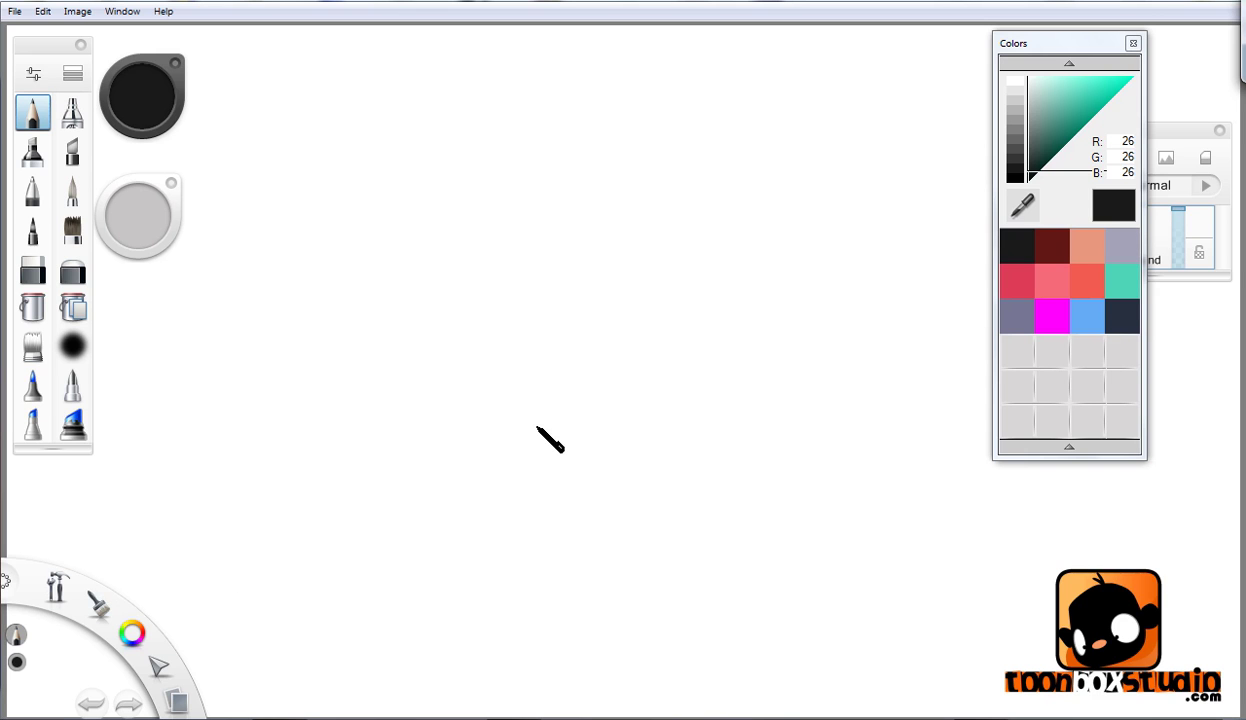
Sketch long curved and zigzag pencil strokes and a shaded oval beside them, and clear the canvas
left_click_drag(462, 373, 634, 327)
mouse_move(633, 165)
left_mouse_down()
mouse_move(498, 485)
mouse_move(520, 482)
left_mouse_up()
mouse_move(600, 277)
left_mouse_down()
mouse_move(588, 384)
mouse_move(621, 511)
mouse_move(770, 527)
left_mouse_up()
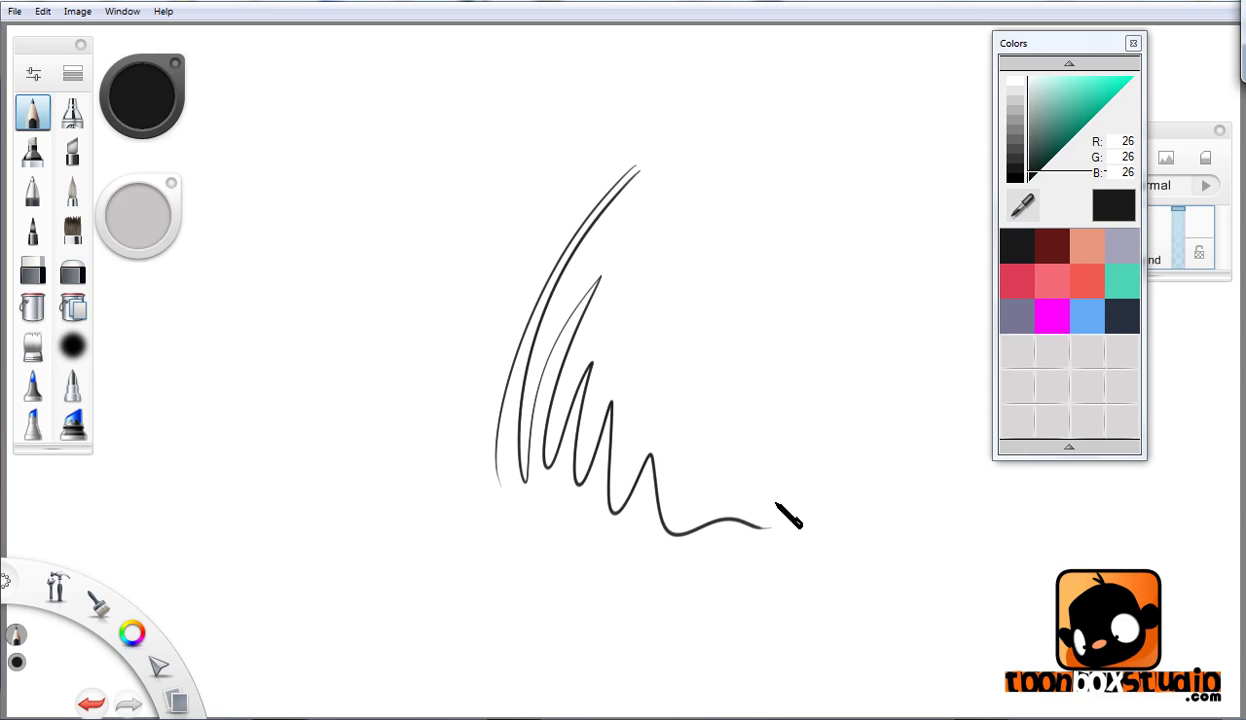
mouse_move(775, 310)
left_mouse_down()
mouse_move(806, 340)
mouse_move(733, 341)
mouse_move(736, 387)
mouse_move(741, 365)
mouse_move(766, 377)
mouse_move(730, 425)
left_mouse_up()
mouse_move(745, 345)
left_mouse_down()
mouse_move(734, 392)
mouse_move(730, 415)
mouse_move(775, 350)
mouse_move(736, 422)
mouse_move(760, 397)
mouse_move(755, 417)
mouse_move(790, 361)
mouse_move(759, 424)
mouse_move(799, 379)
mouse_move(755, 412)
left_mouse_up()
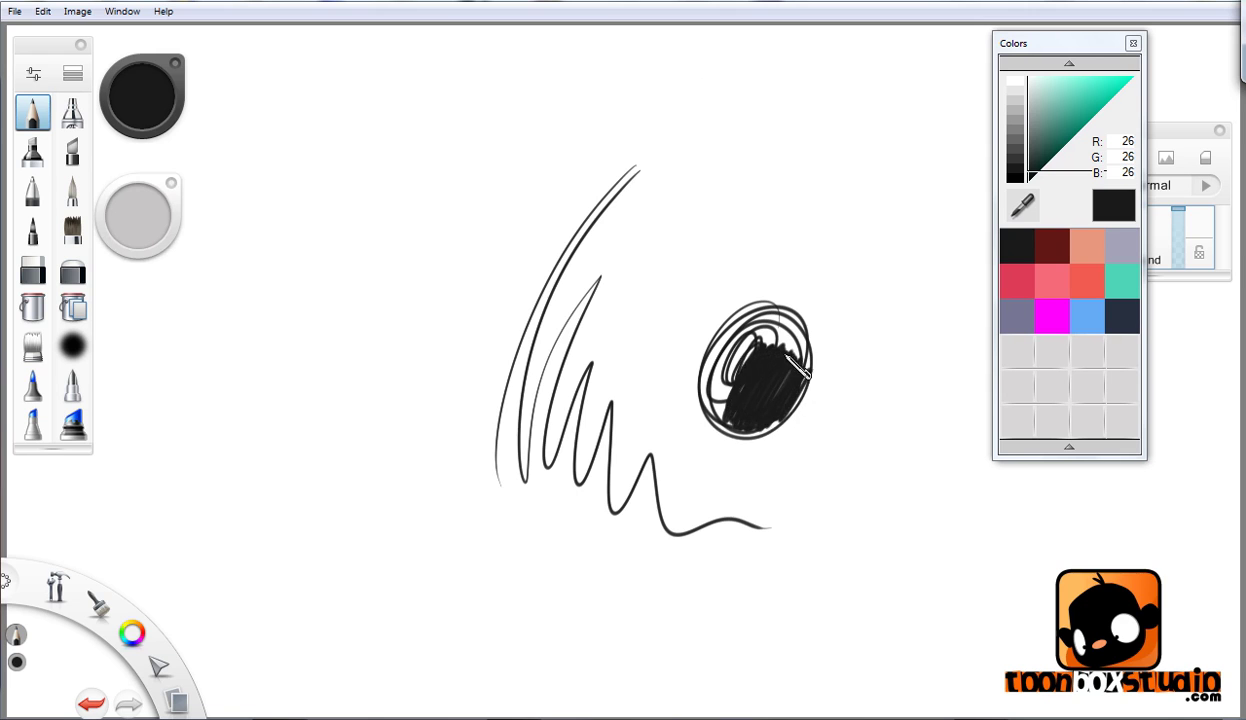
mouse_move(787, 356)
left_mouse_down()
mouse_move(738, 348)
mouse_move(760, 322)
left_mouse_up()
key("Delete")
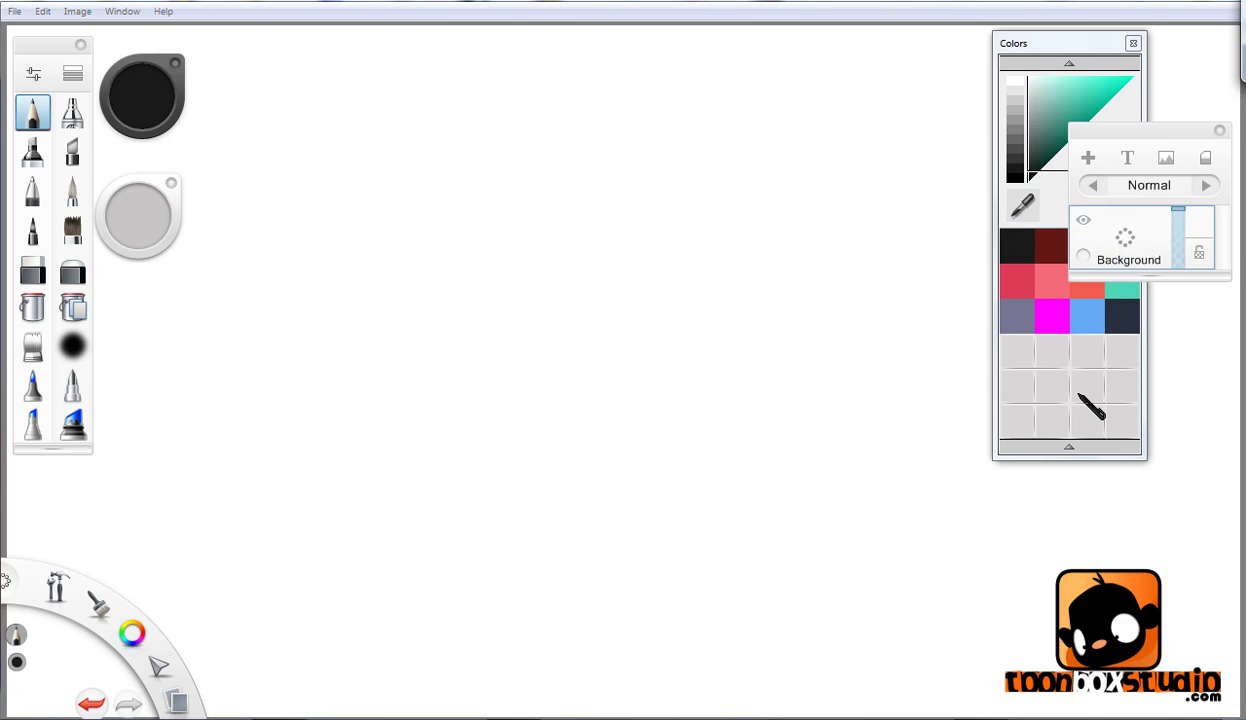